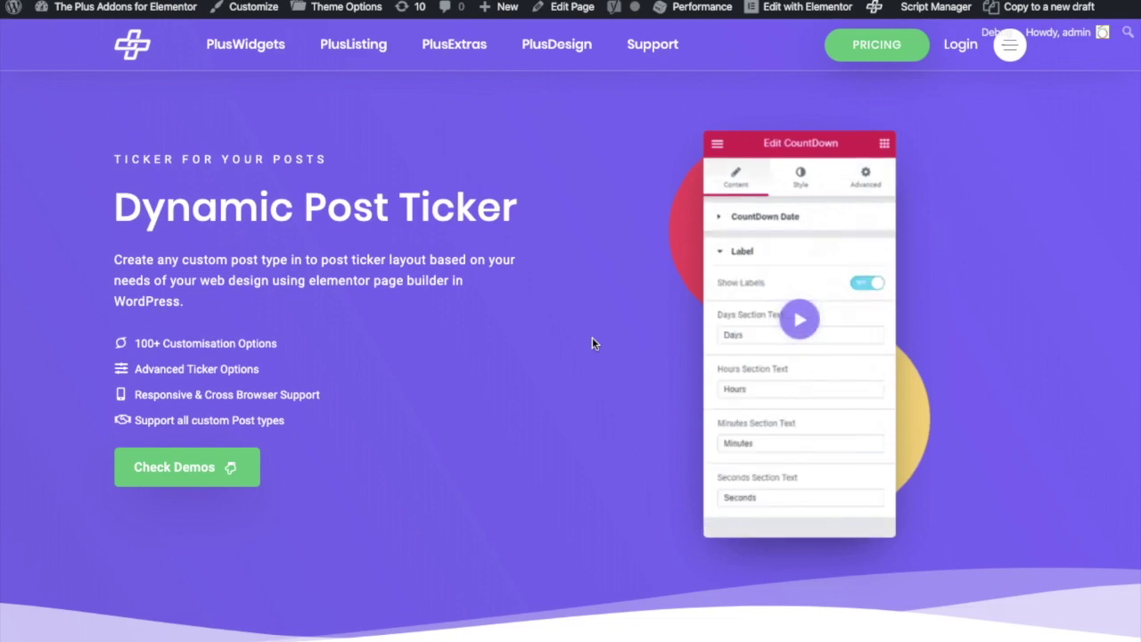
Scroll through the Dynamic Post Ticker demo page to review the ticker demos
scroll(571, 347, "down", 2)
scroll(544, 356, "down", 3)
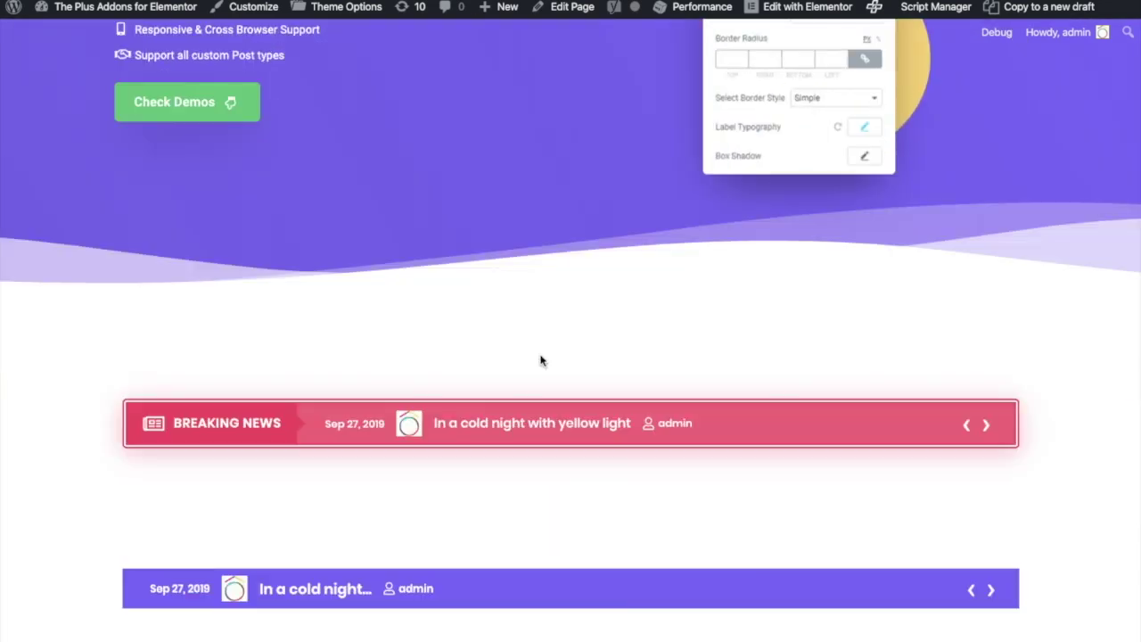
scroll(540, 361, "down", 1)
scroll(542, 374, "down", 1)
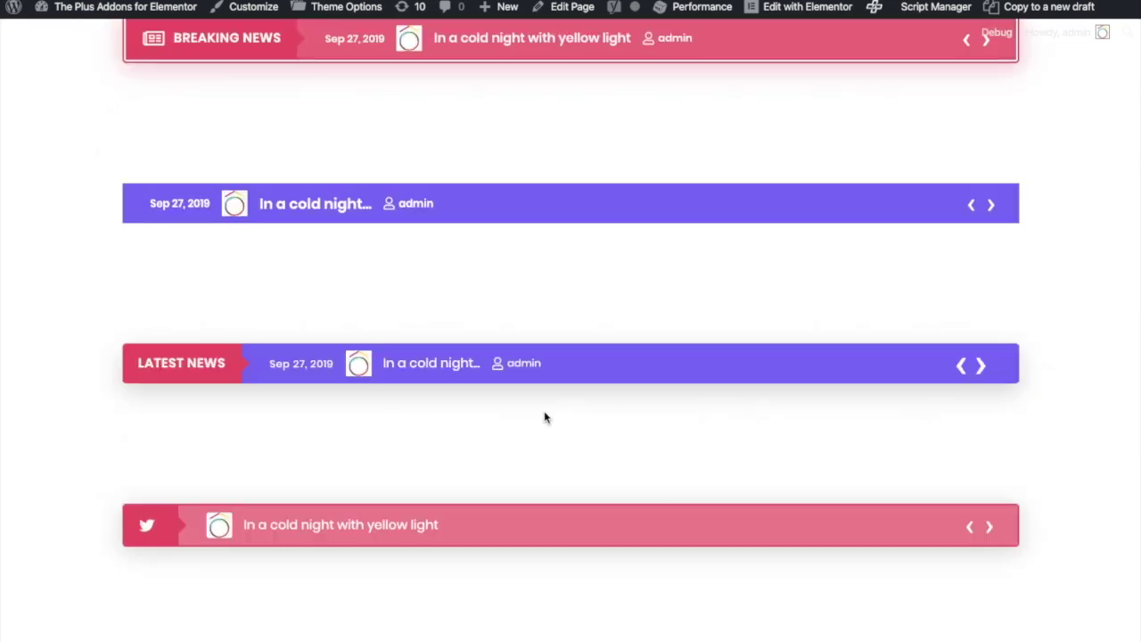
scroll(545, 416, "down", 3)
scroll(544, 416, "down", 3)
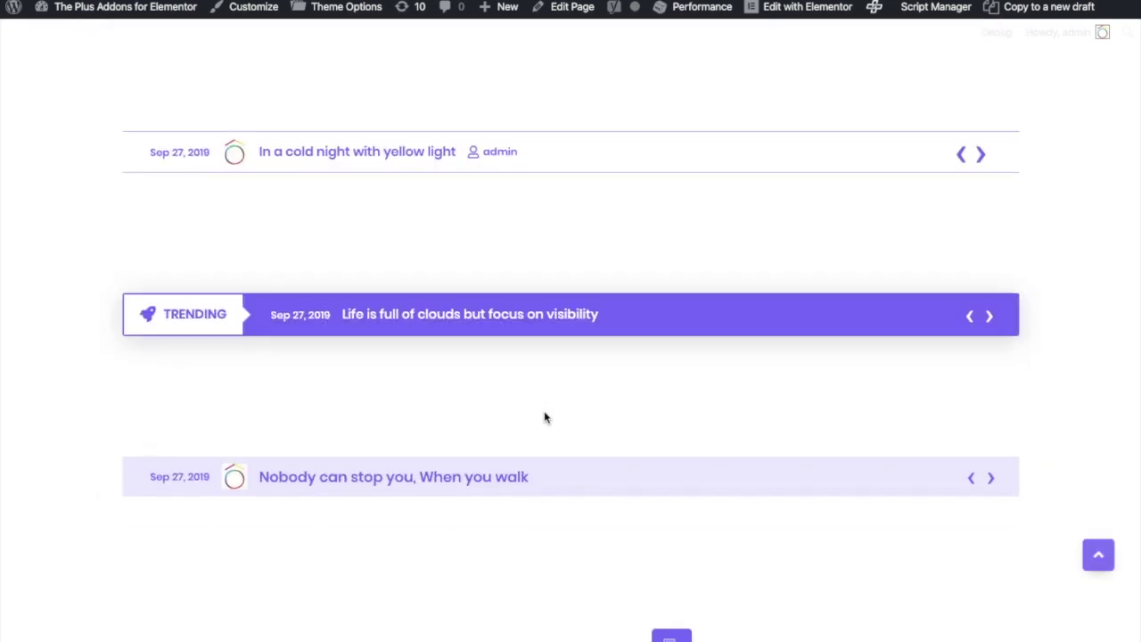
scroll(544, 416, "down", 1)
scroll(544, 416, "up", 1)
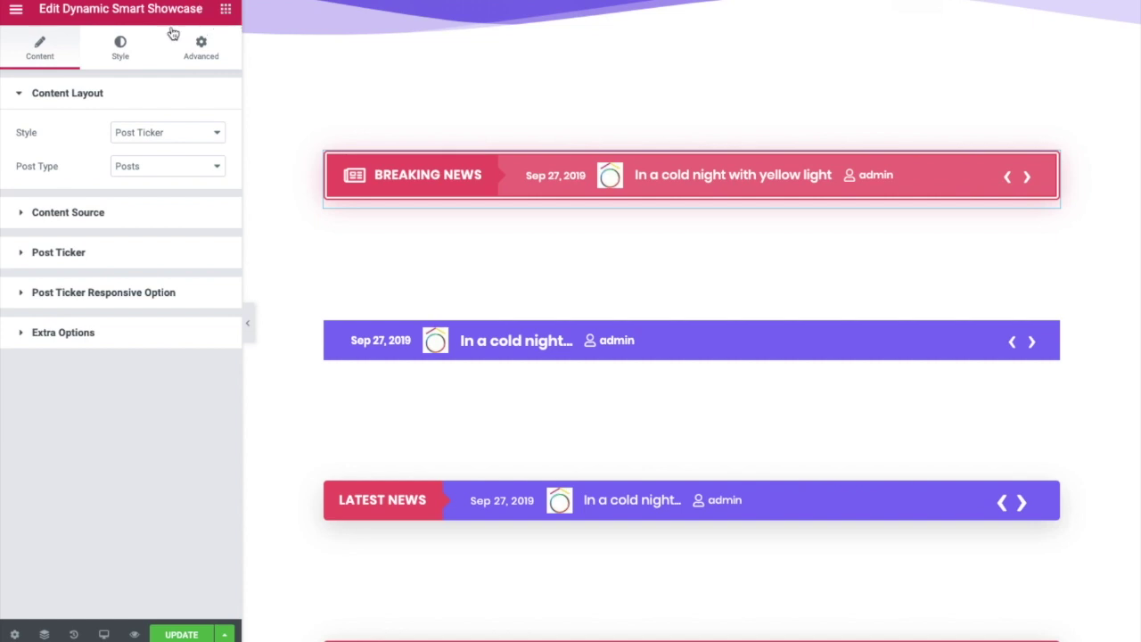
left_click(225, 9)
left_click(84, 73)
type("dy")
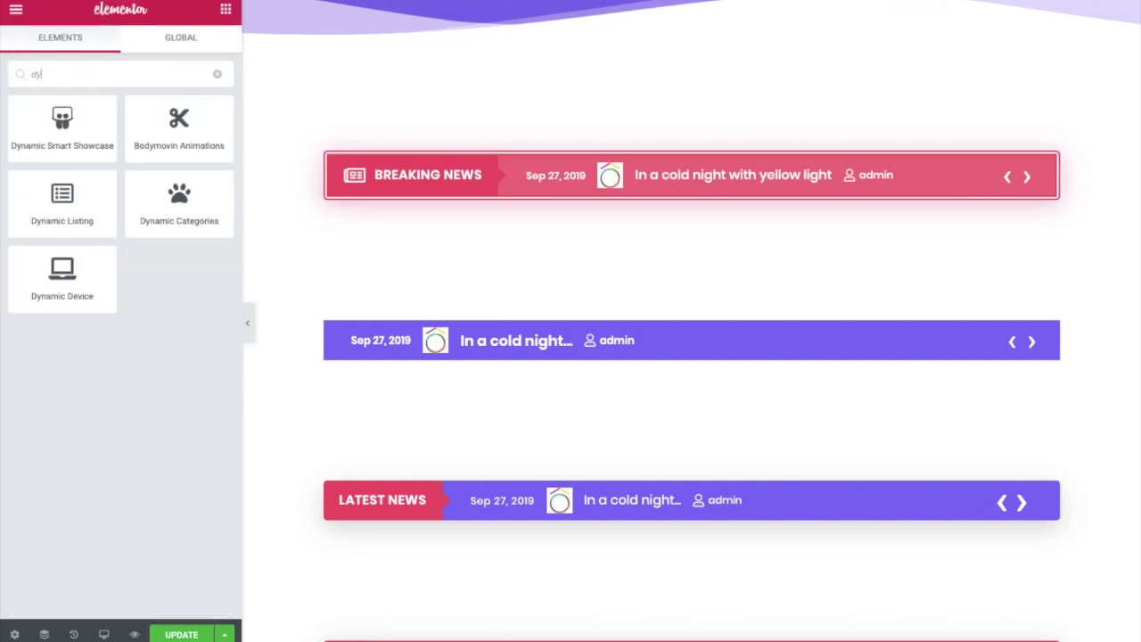
type("namic")
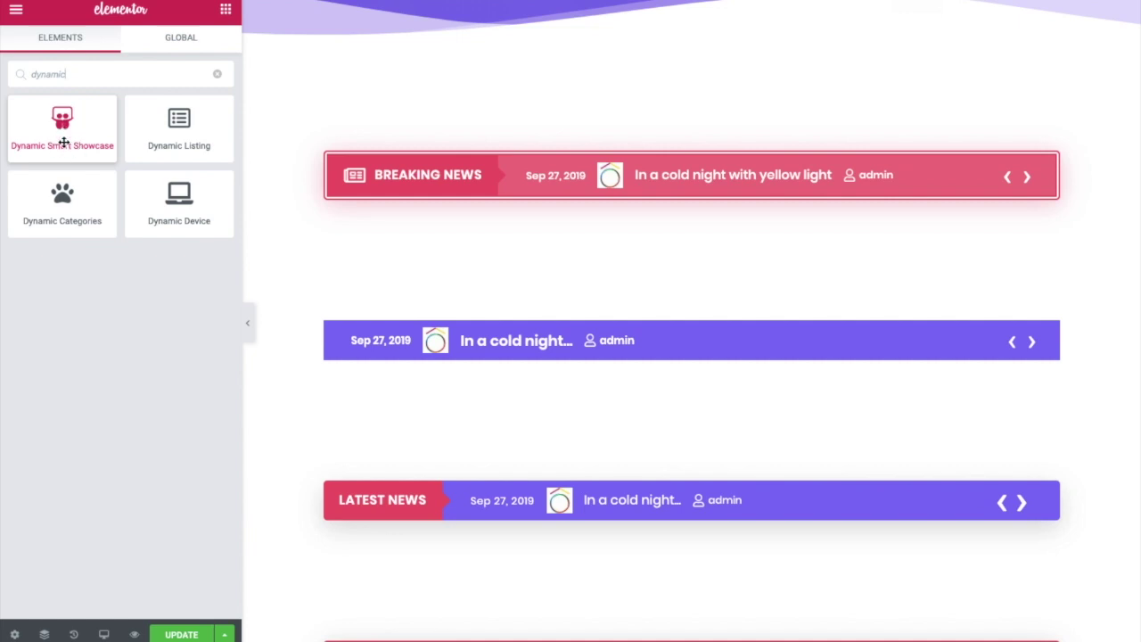
left_click_drag(70, 135, 355, 127)
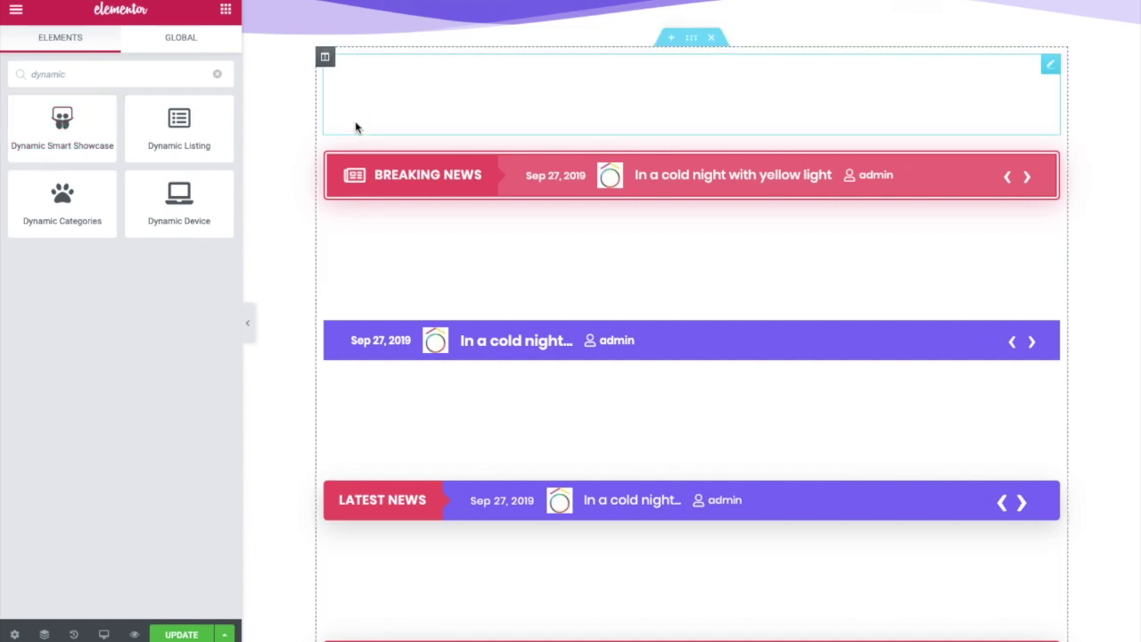
left_click(506, 193)
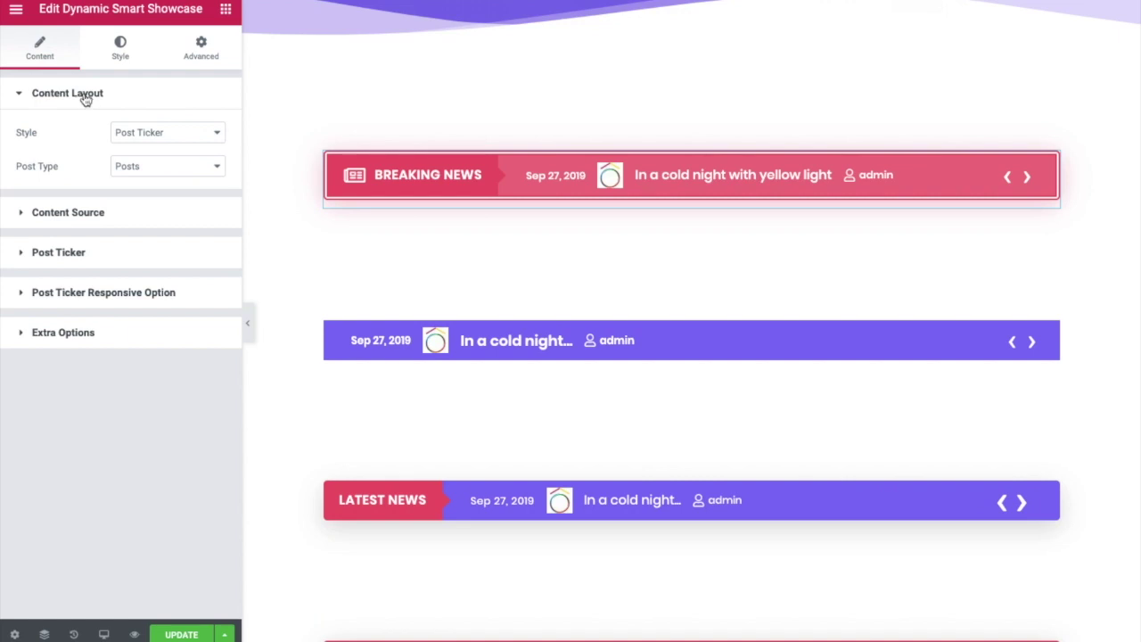
Keep Style as Post Ticker and Post Type as Posts, and expand Content Source
left_click(131, 133)
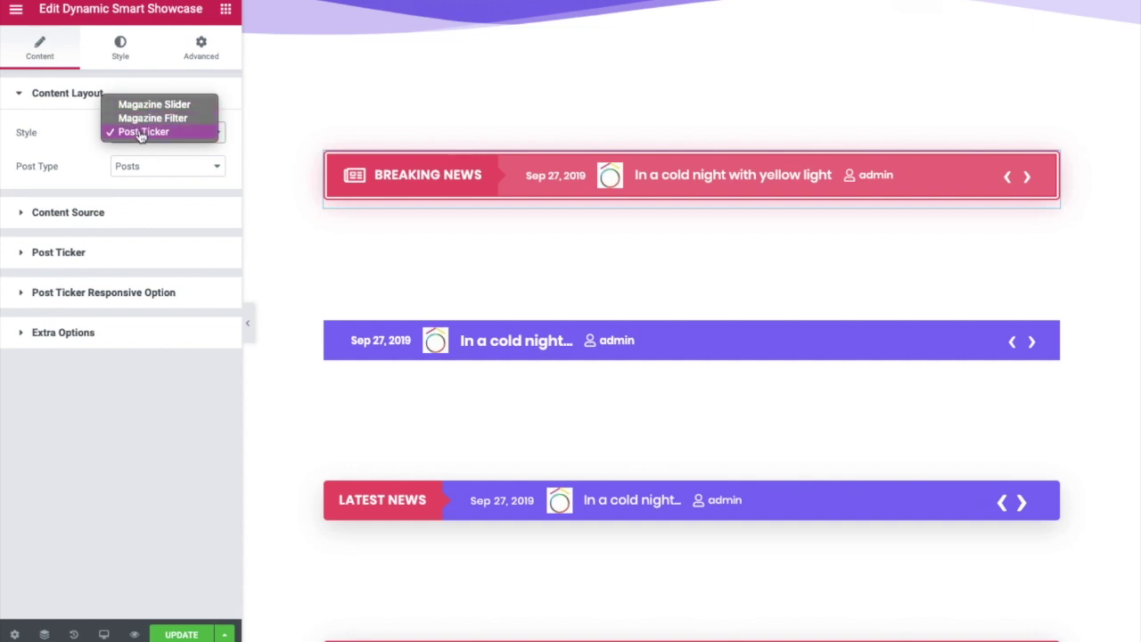
left_click(140, 134)
left_click(140, 133)
left_click(133, 167)
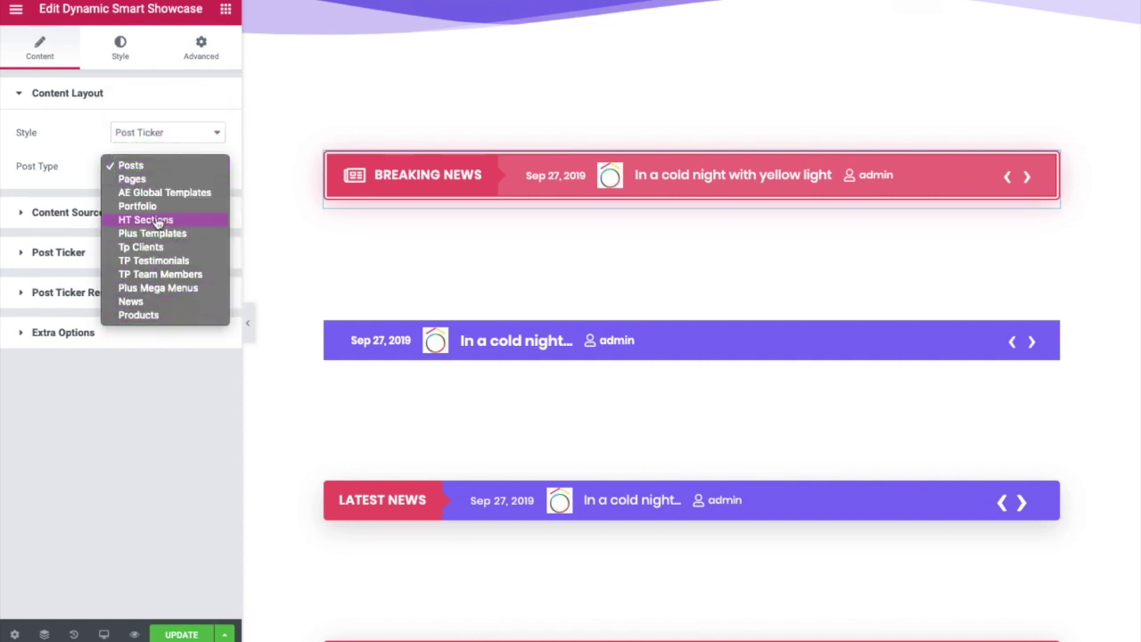
left_click(158, 168)
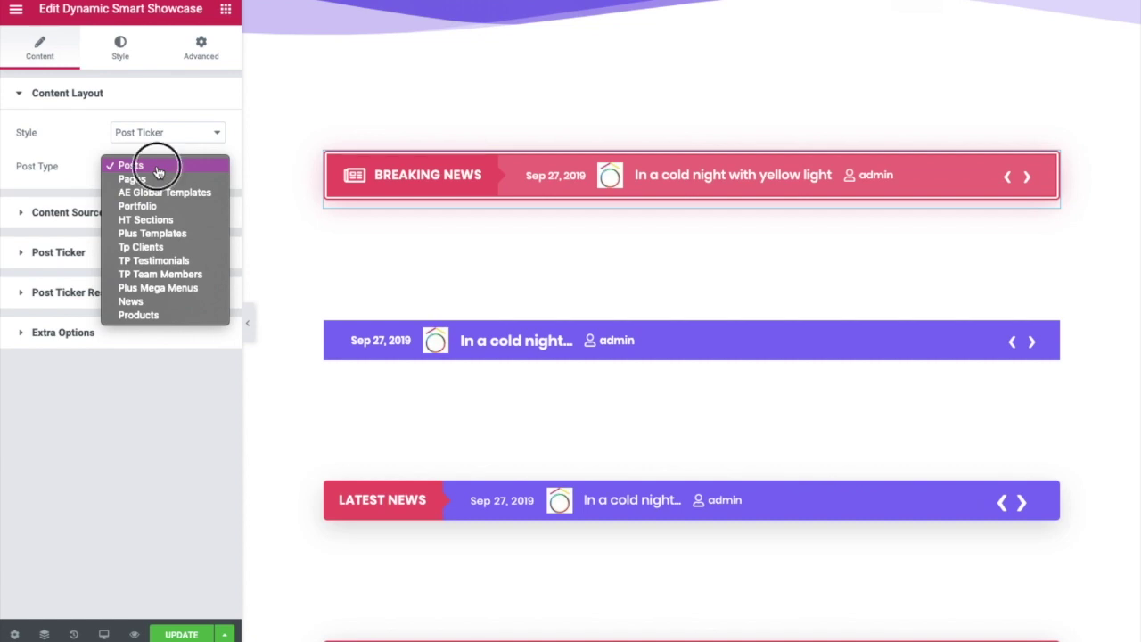
left_click(130, 211)
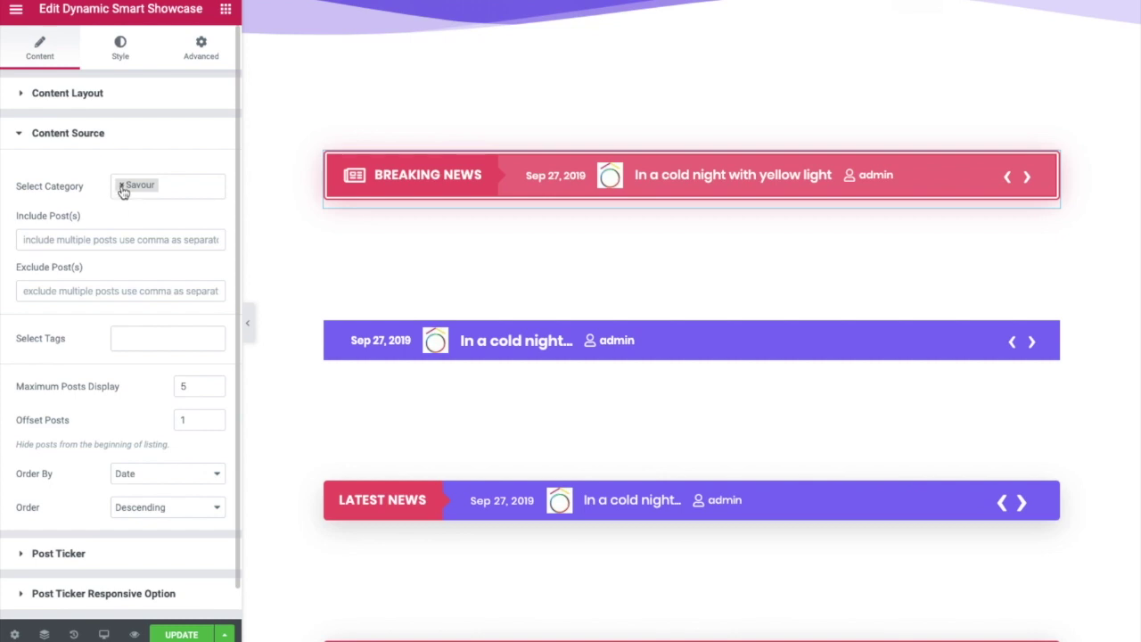
Recheck the category list, the layout options and the Posts post type
left_click(169, 186)
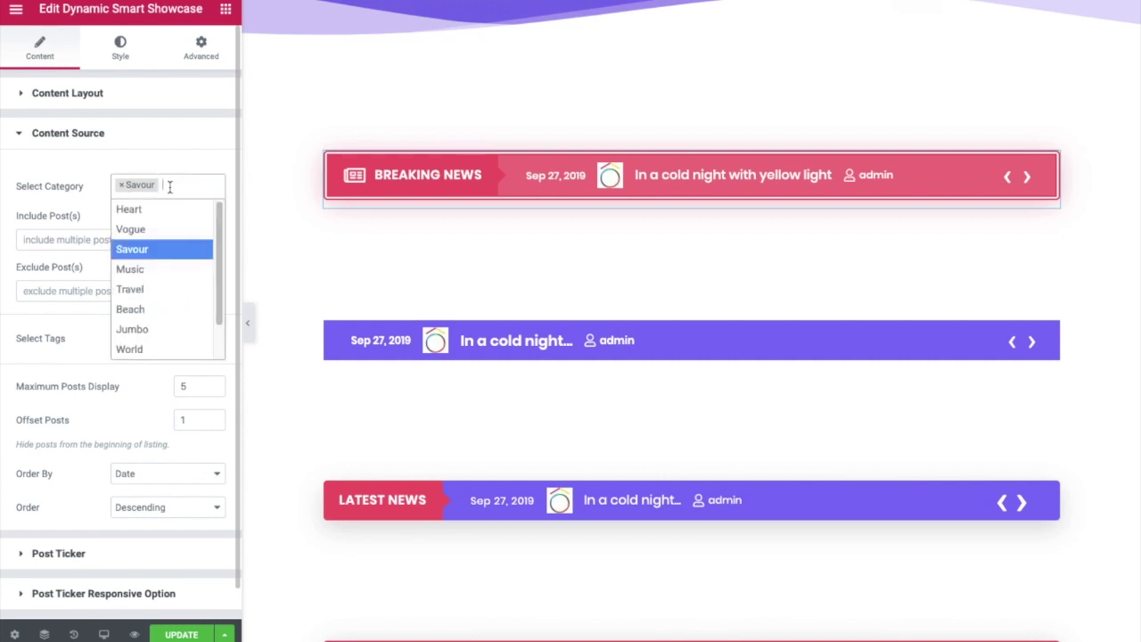
left_click(171, 185)
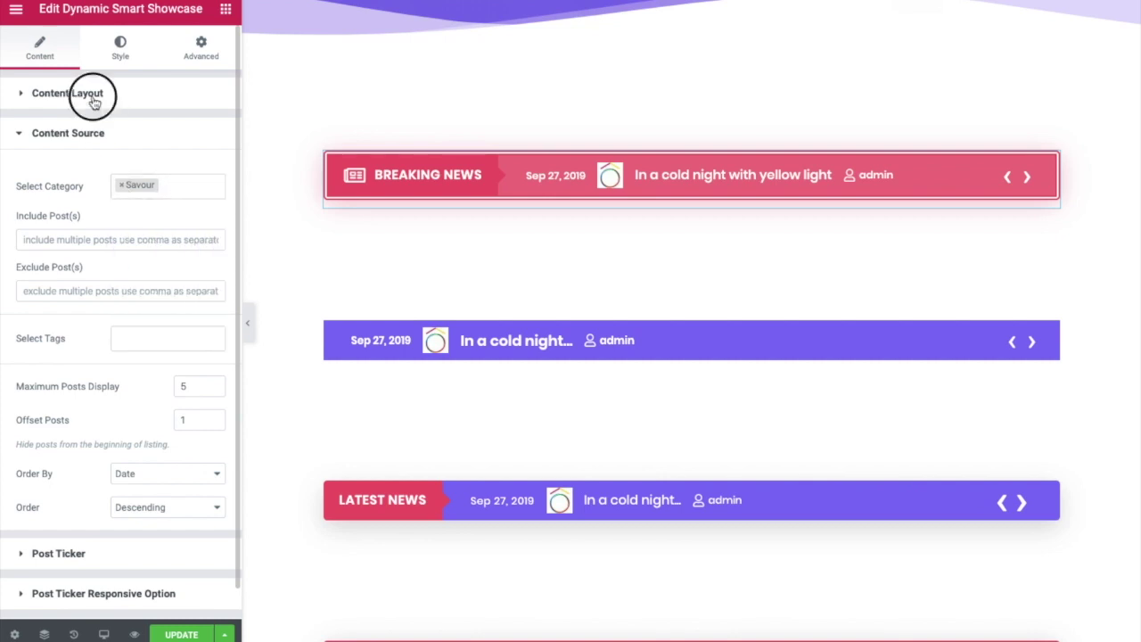
left_click(95, 98)
left_click(129, 166)
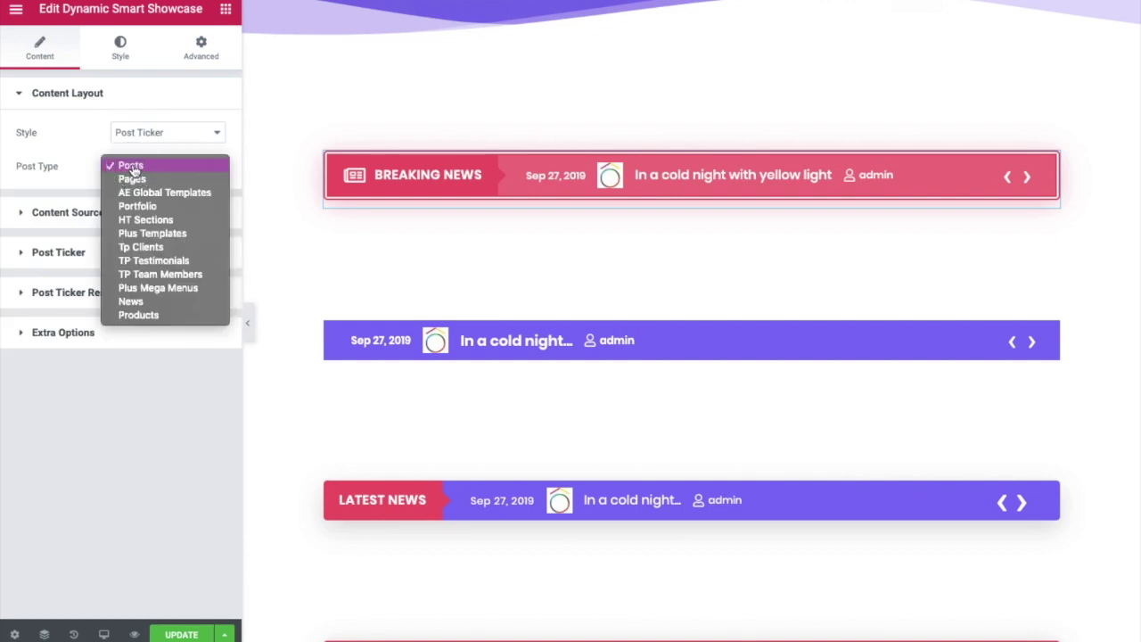
left_click(60, 214)
left_click(79, 222)
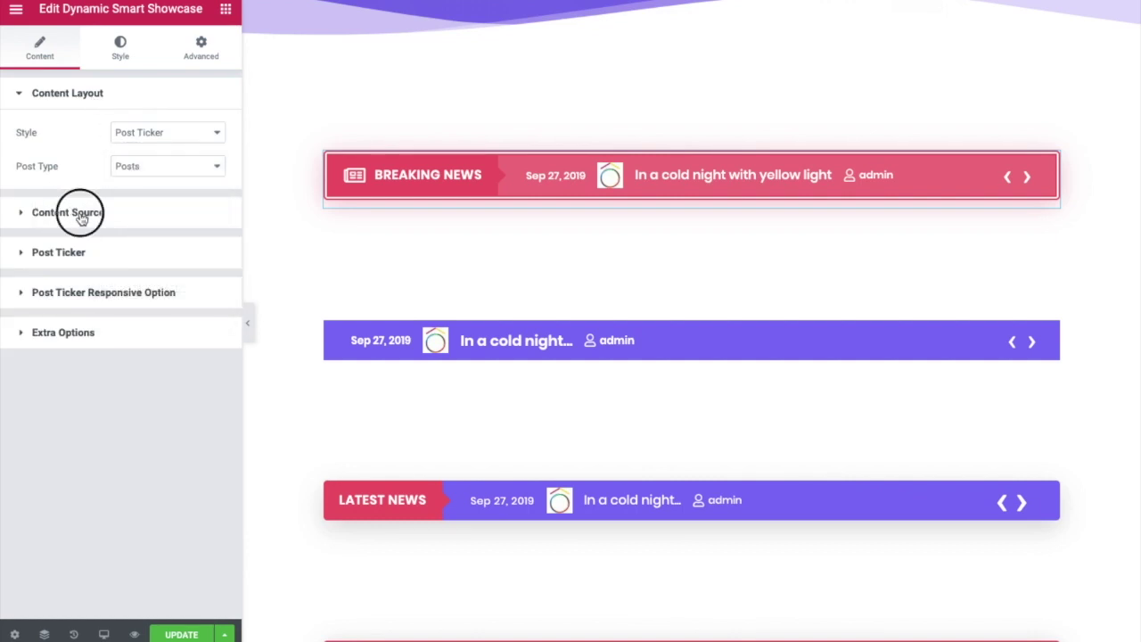
Add the Vogue and Music categories alongside Savour
left_click(171, 186)
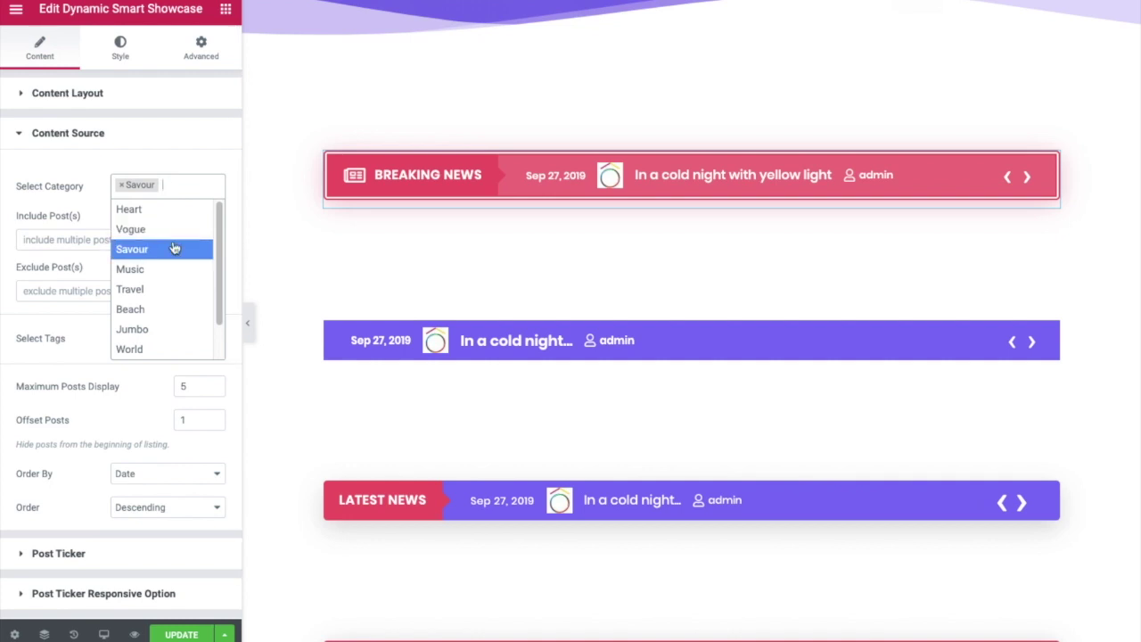
left_click(167, 230)
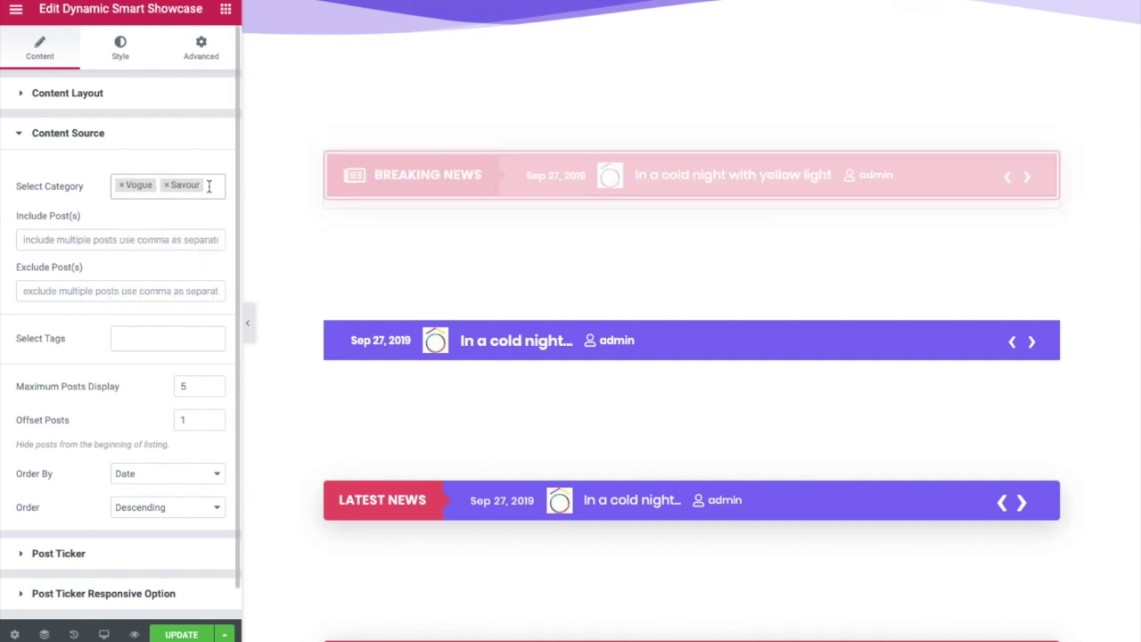
left_click(206, 187)
left_click(147, 266)
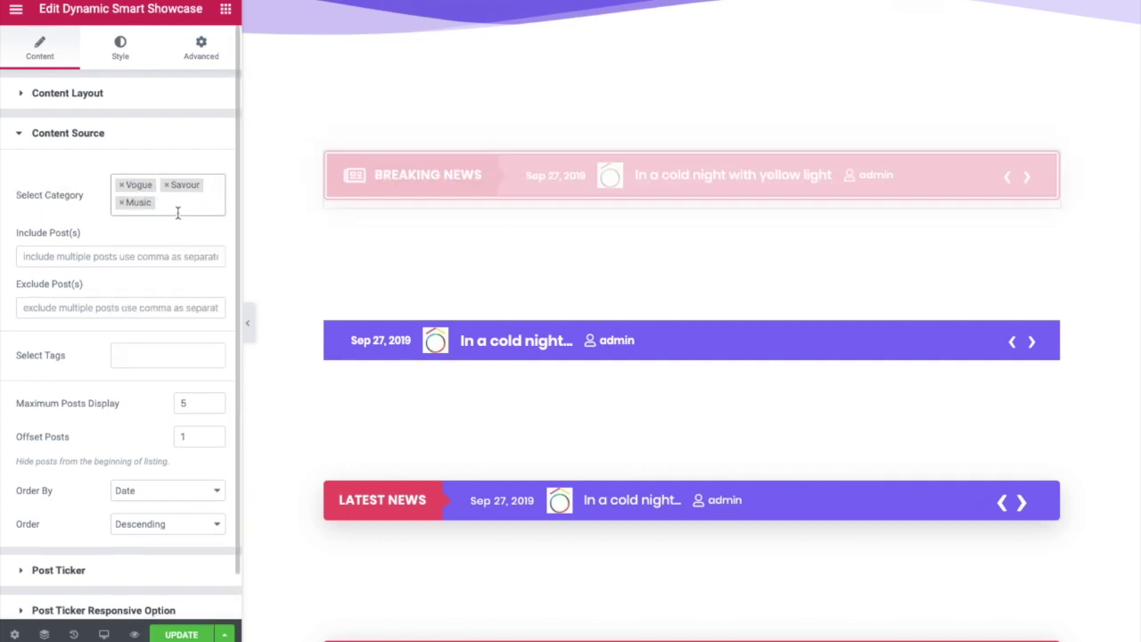
Inspect the Include and Exclude Post(s) fields without changing them
left_click(87, 256)
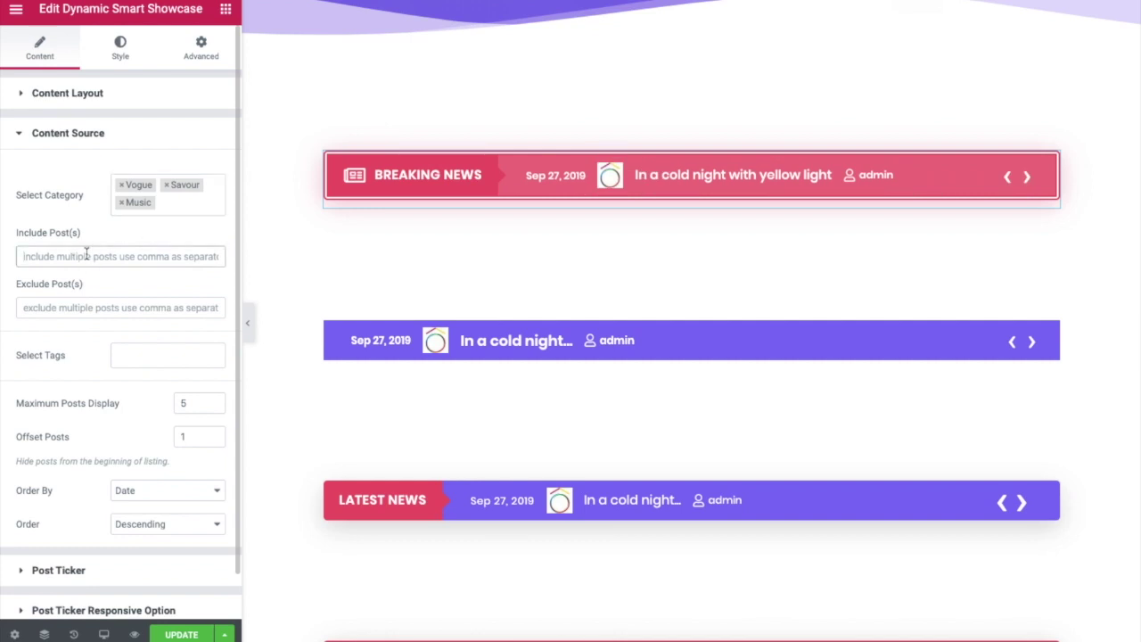
left_click(83, 305)
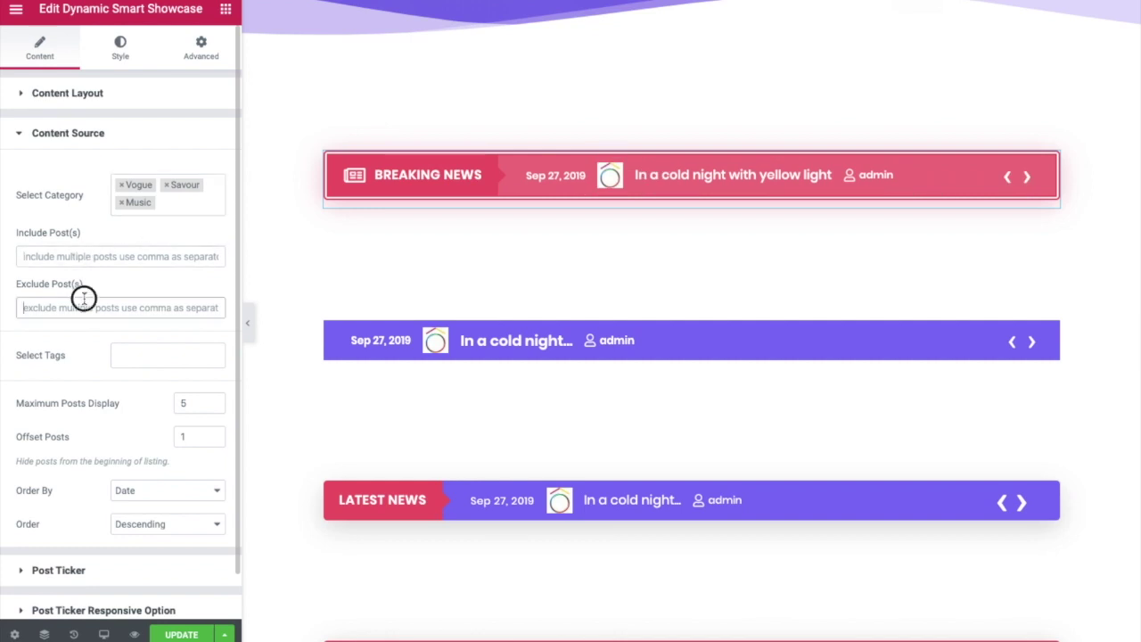
left_click(82, 254)
left_click(74, 300)
scroll(78, 298, "down", 1)
left_click(118, 305)
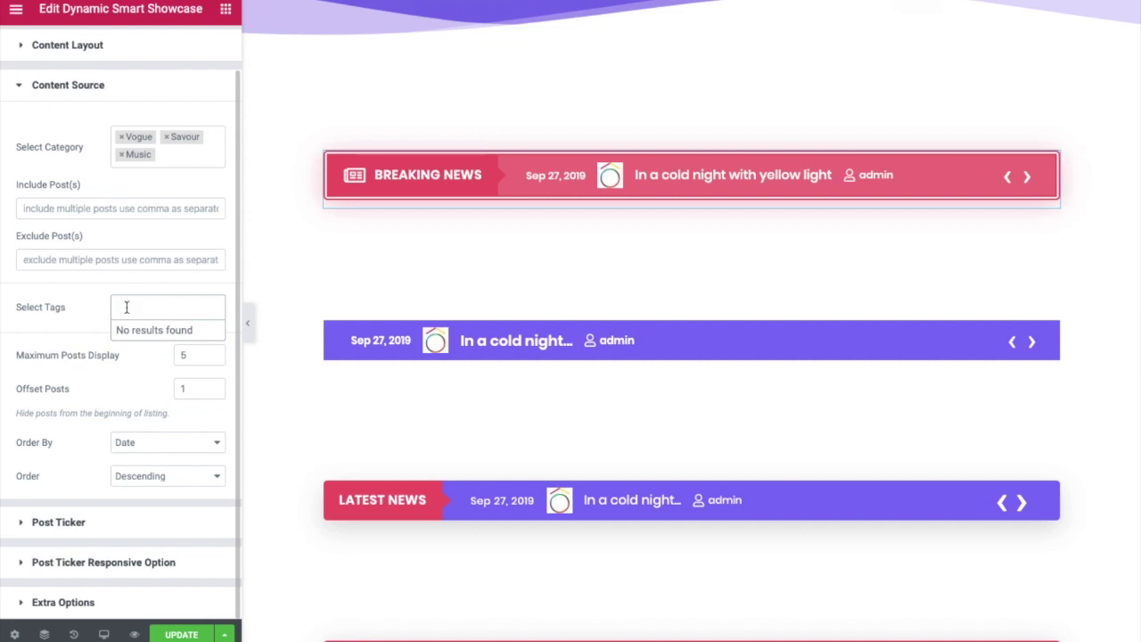
left_click(130, 239)
left_click(183, 355)
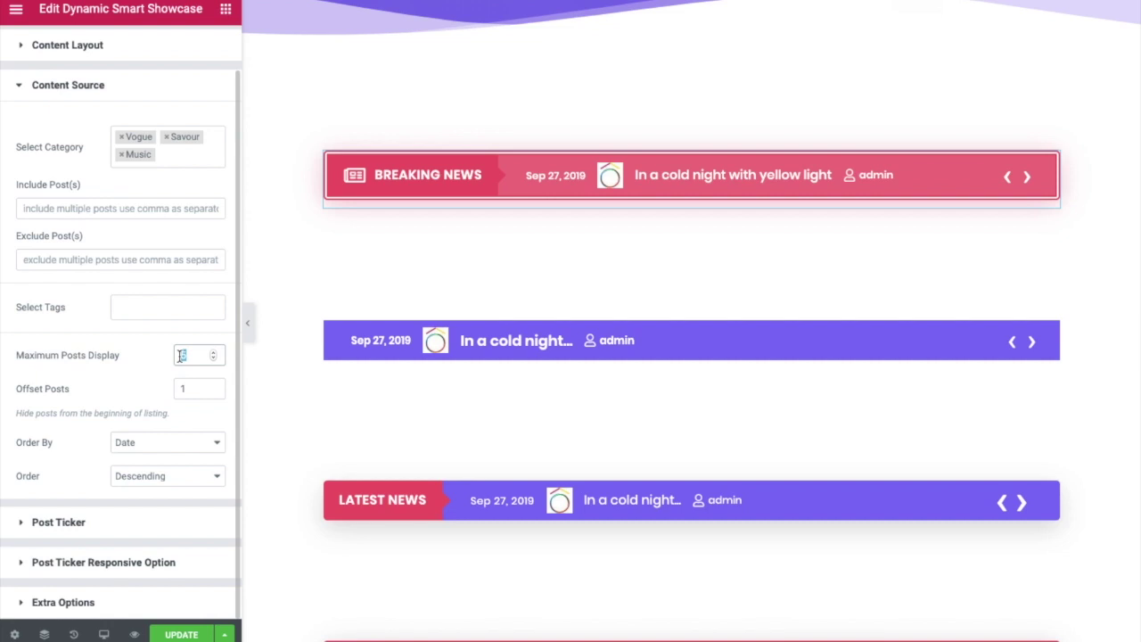
left_click(183, 389)
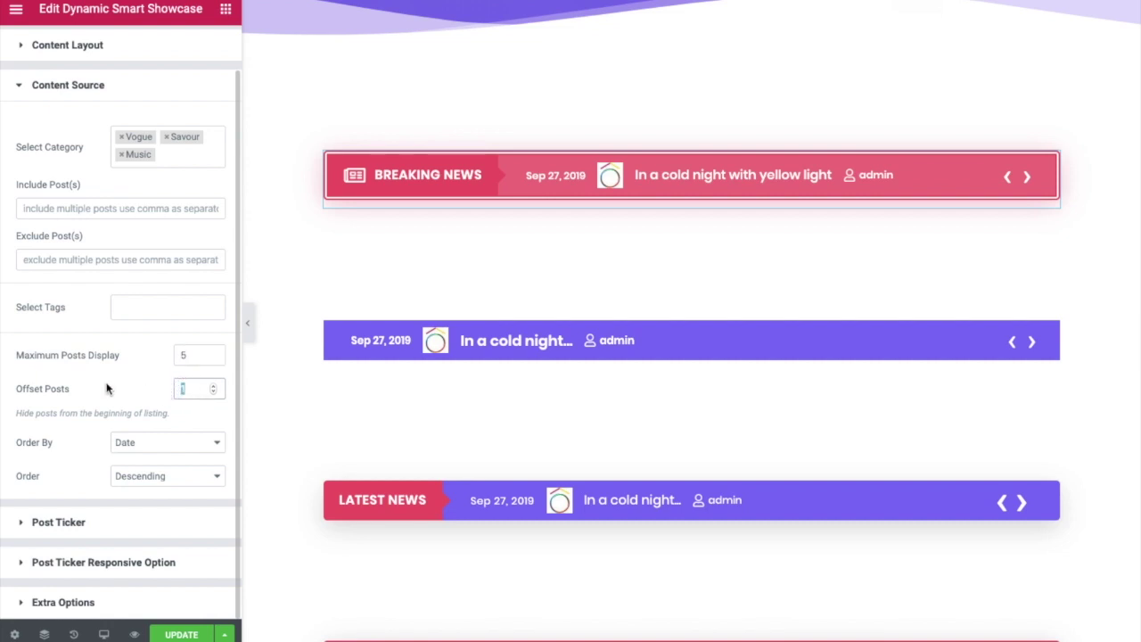
left_click(145, 446)
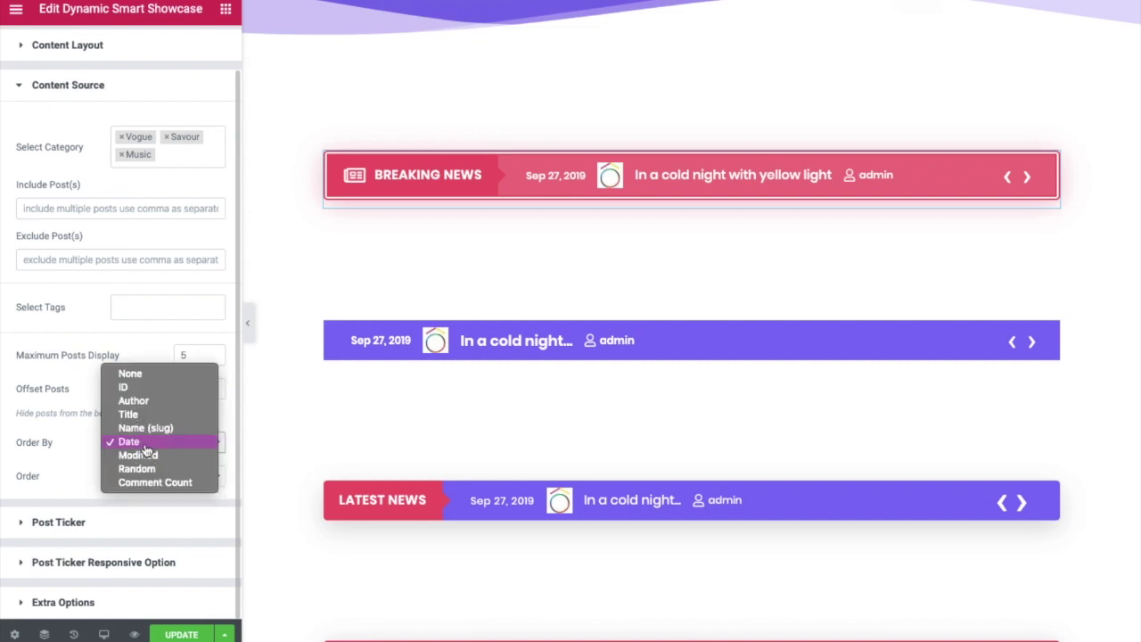
left_click(134, 442)
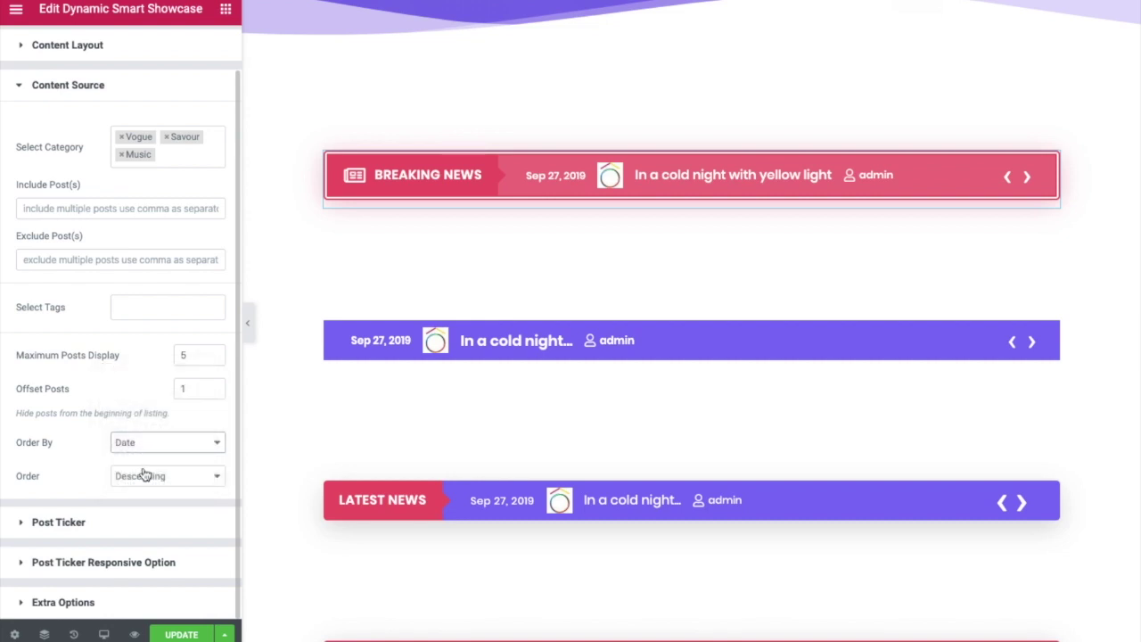
left_click(143, 475)
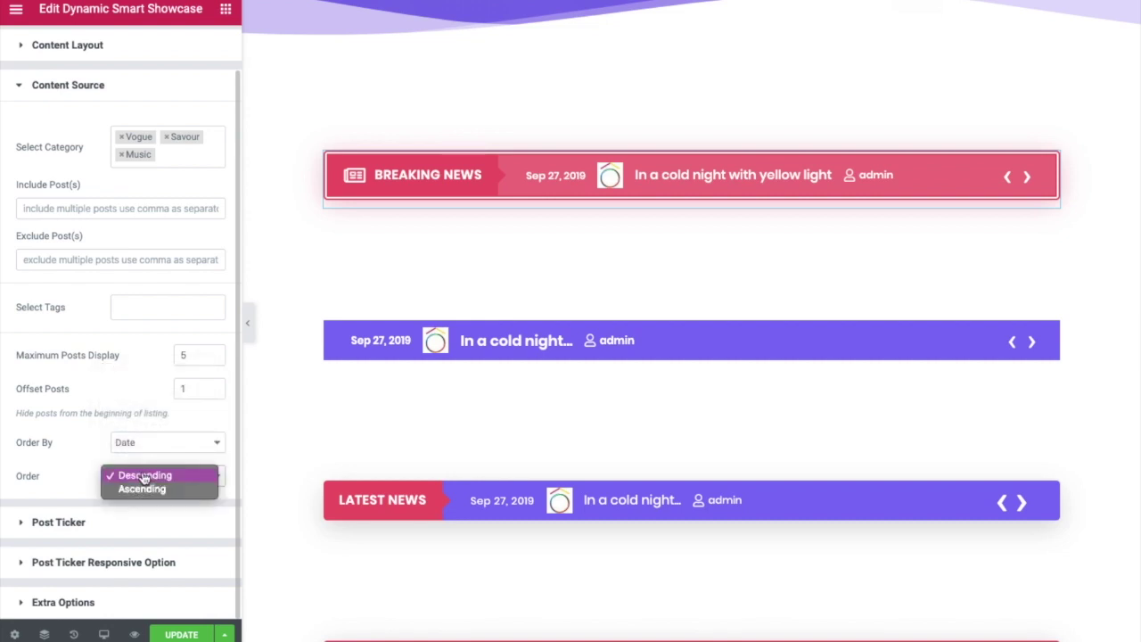
left_click(143, 477)
left_click(114, 523)
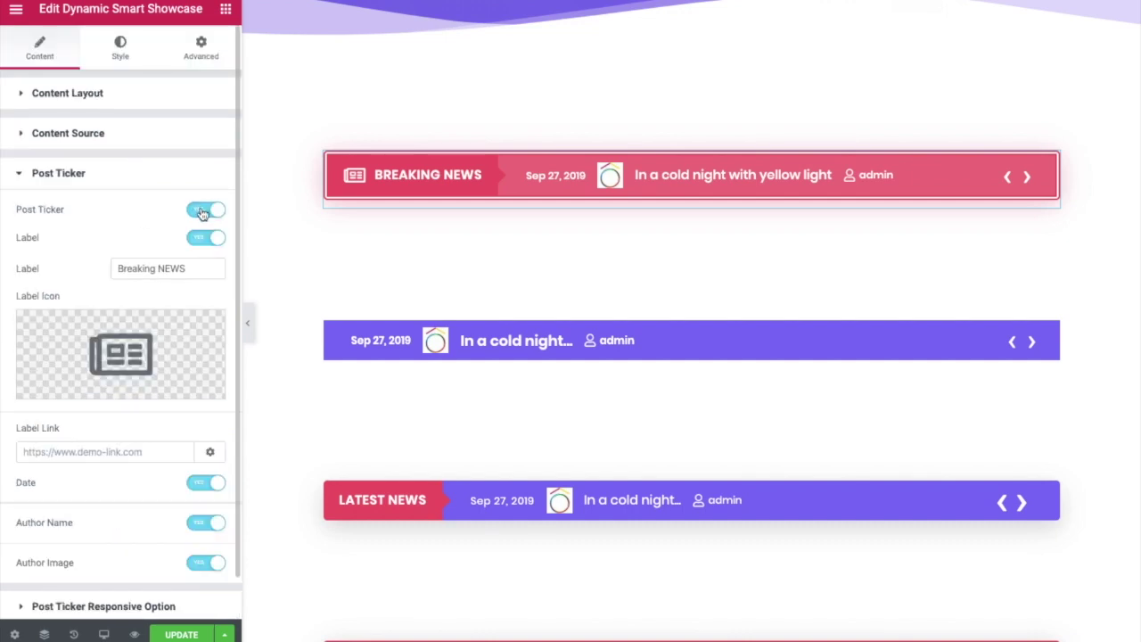
Recheck the Breaking NEWS label and Date toggles, then expand Post Ticker Responsive Option
left_click(202, 238)
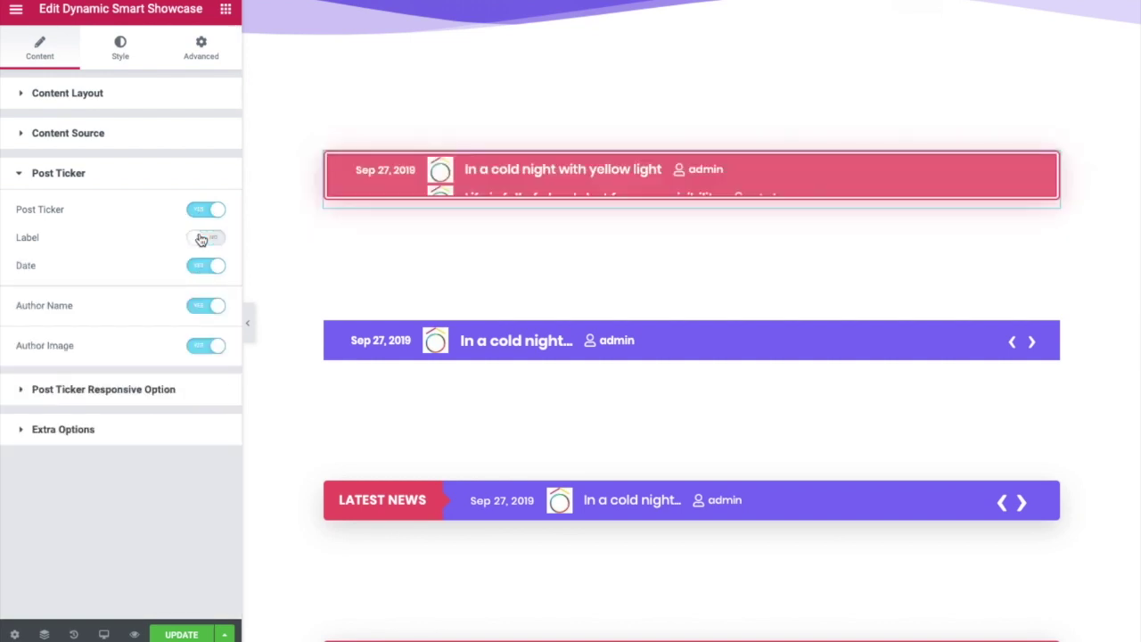
left_click(201, 239)
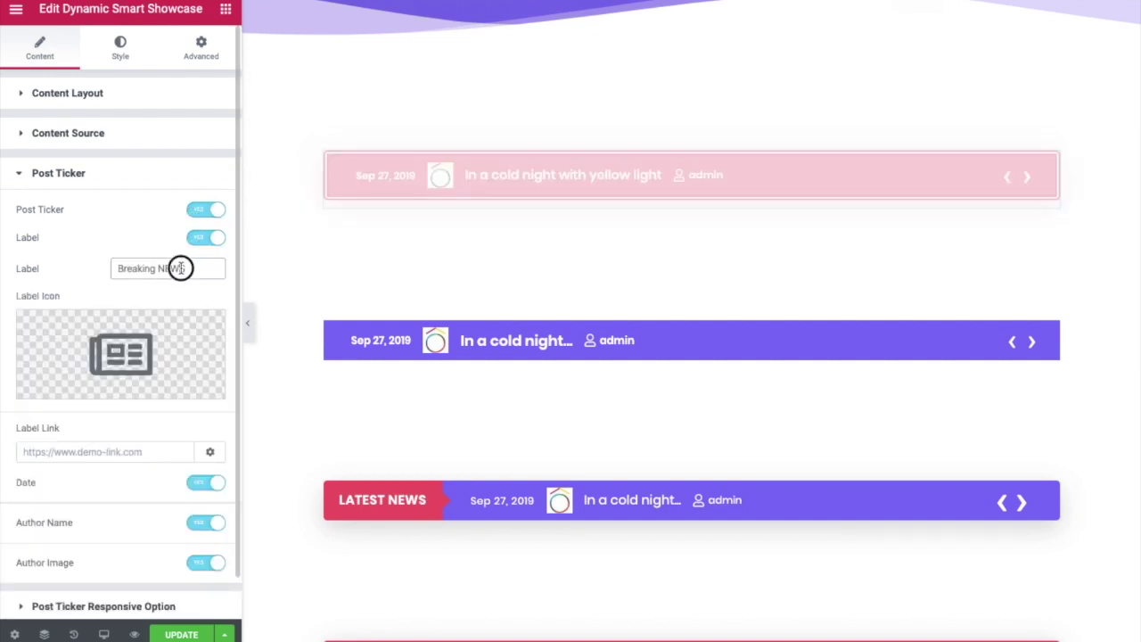
triple_click(182, 269)
mouse_move(121, 354)
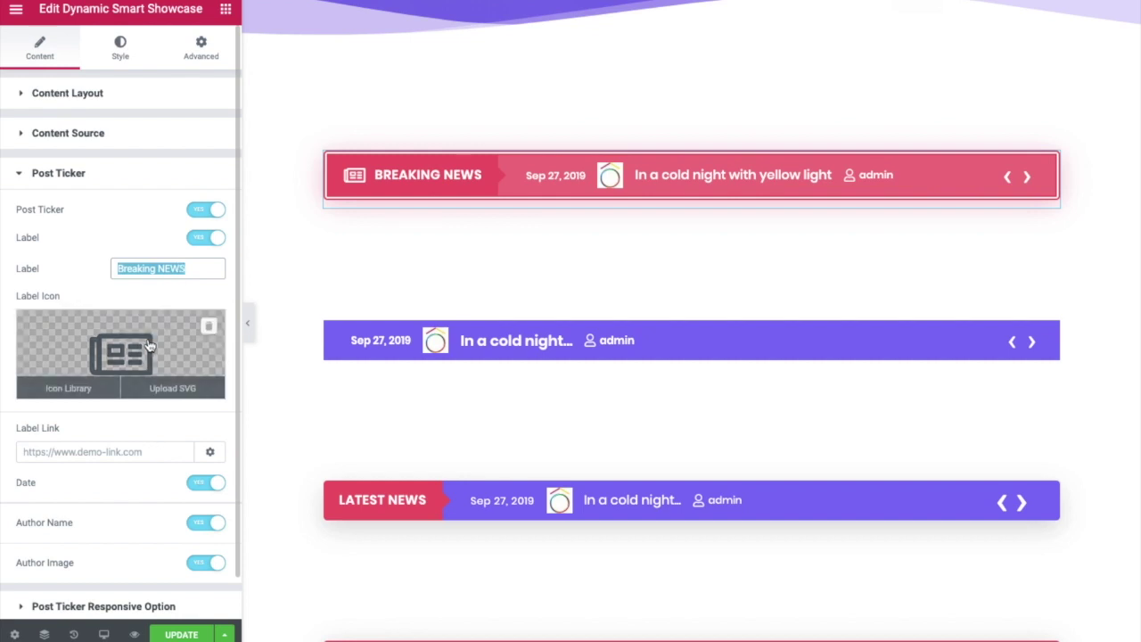
scroll(143, 347, "down", 1)
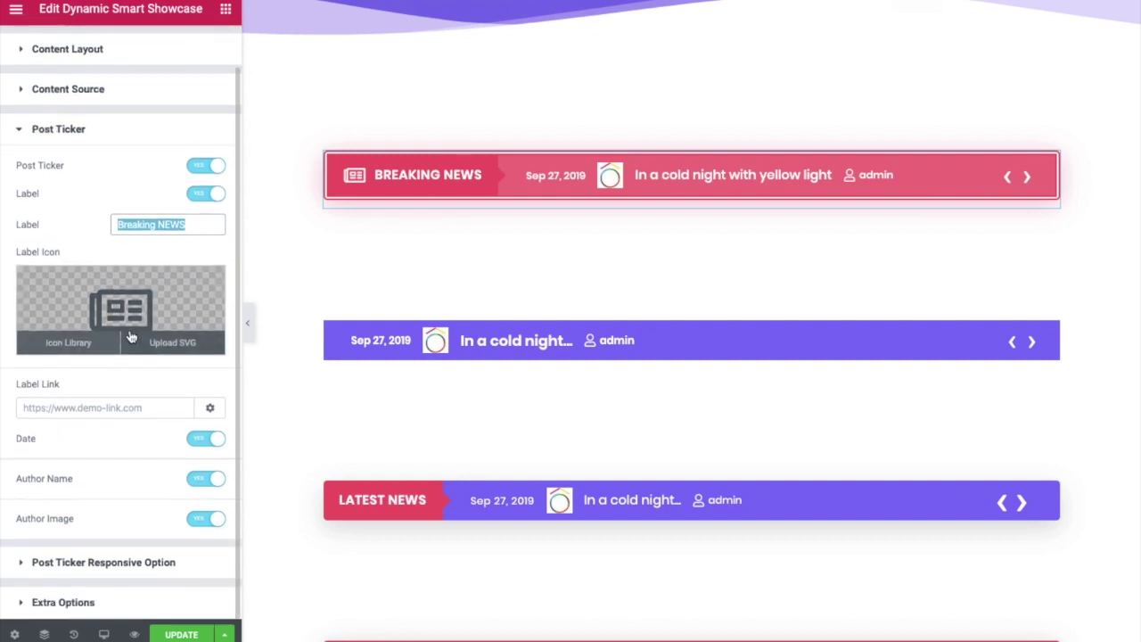
left_click(111, 408)
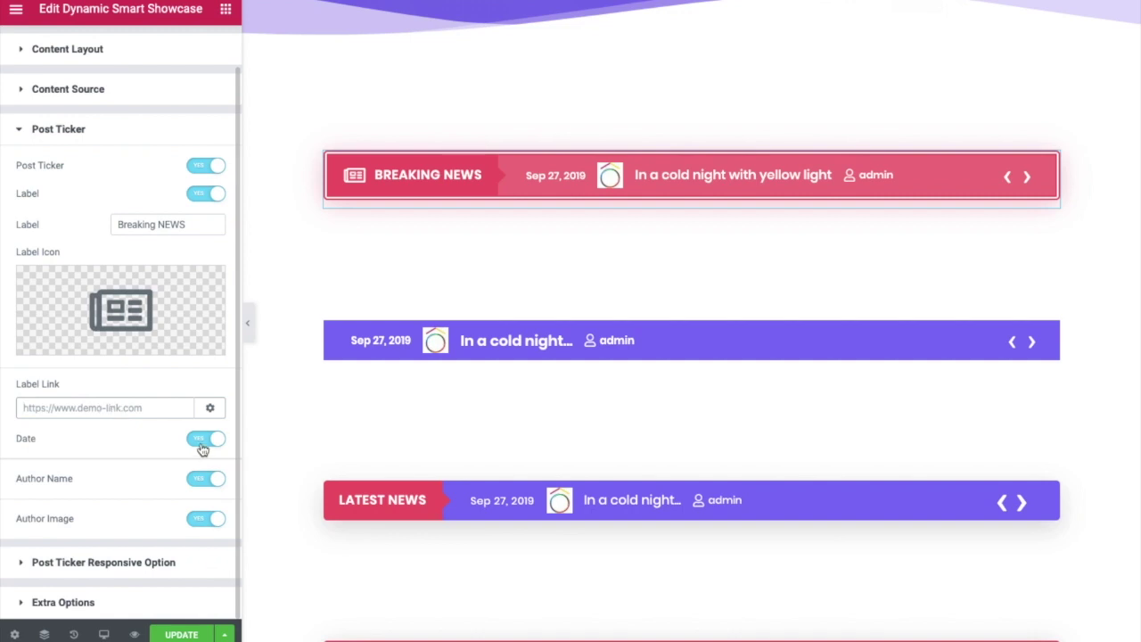
left_click(202, 442)
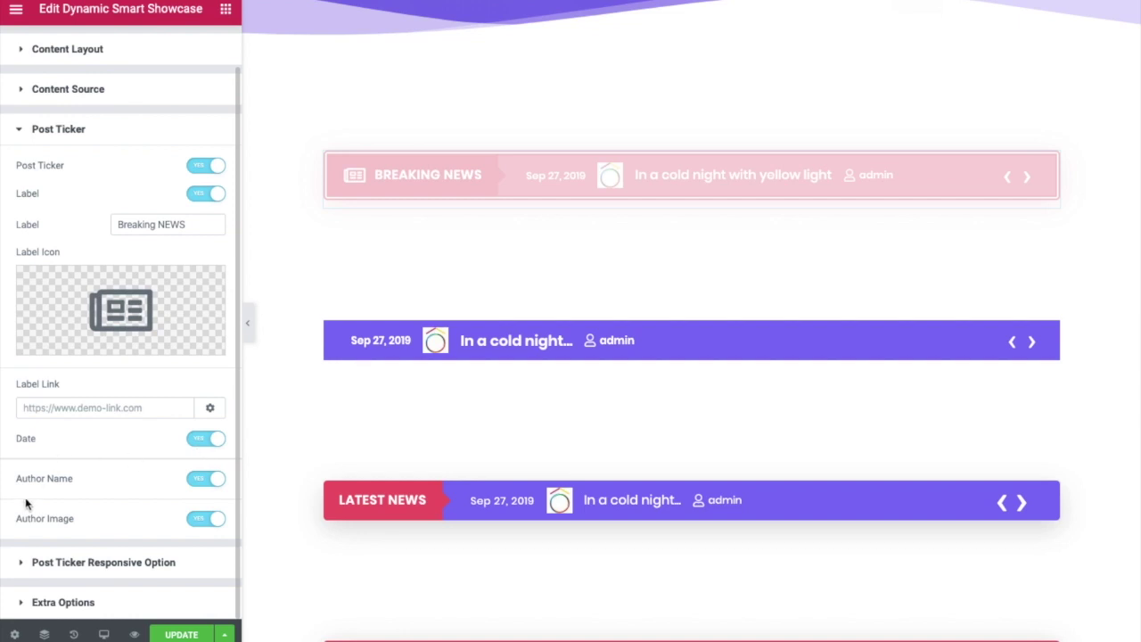
left_click(93, 563)
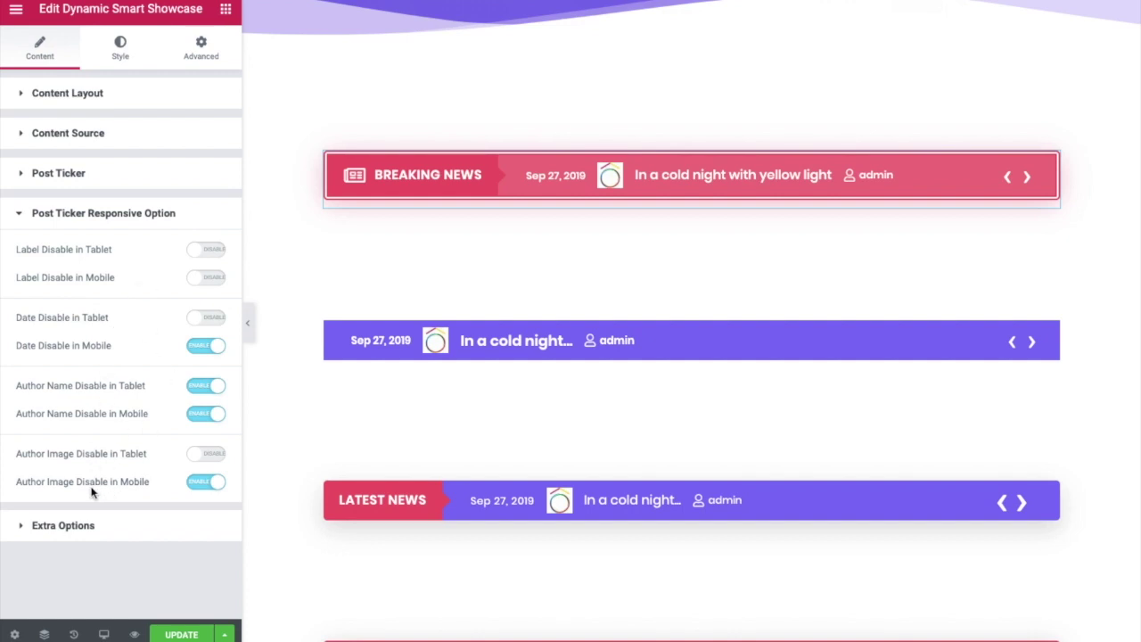
Confirm the Title Word Limit of 10 under Extra Options, then move to Style settings
left_click(93, 525)
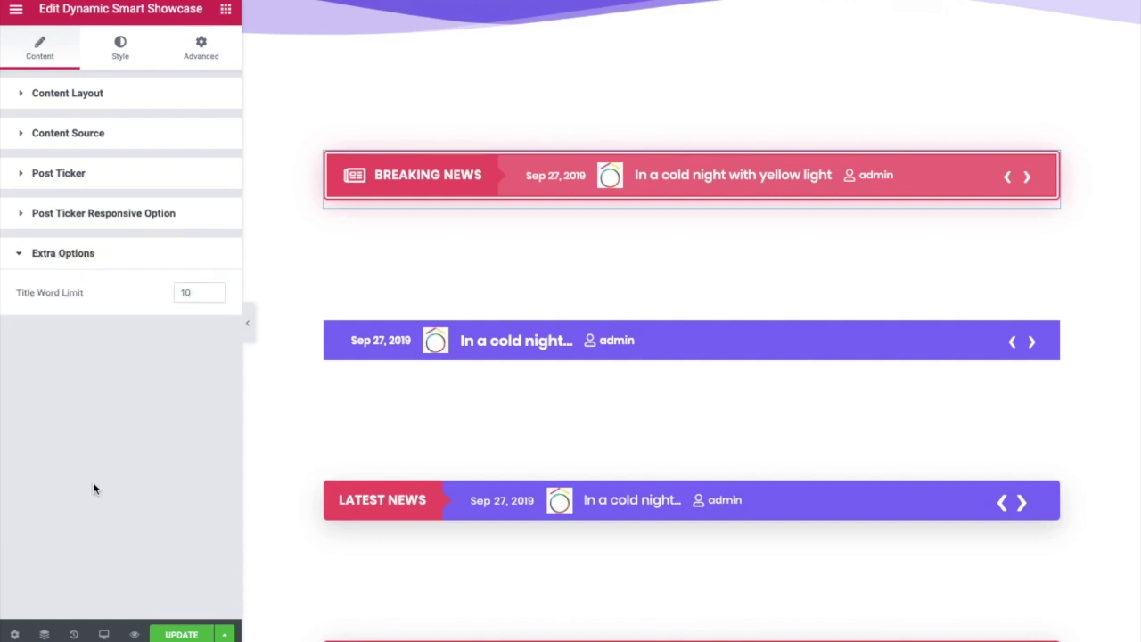
double_click(183, 294)
left_click(120, 52)
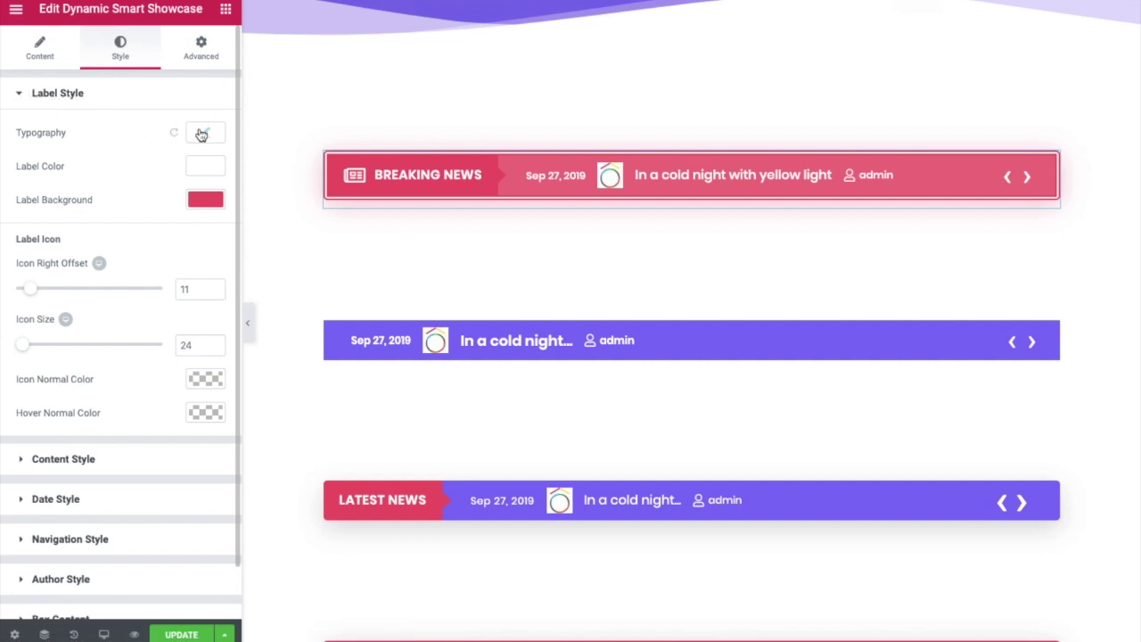
Check the label typography size stays at 16 and review the Label Color
left_click(204, 134)
left_click(205, 136)
left_click(183, 231)
key("Up")
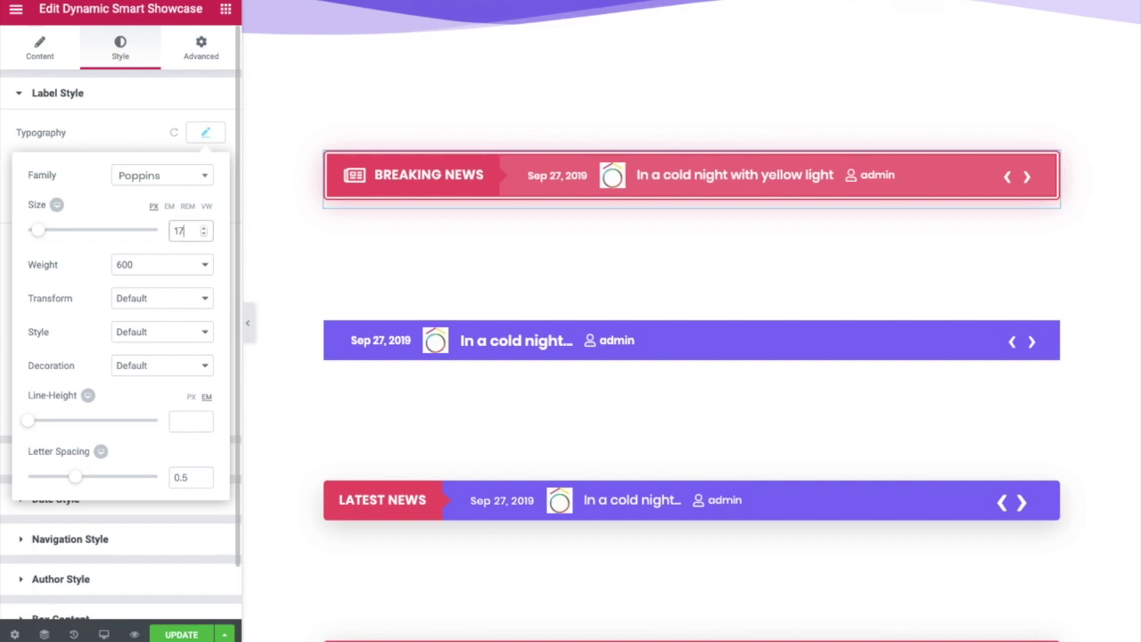
key("Up")
key("Down")
key("Down")
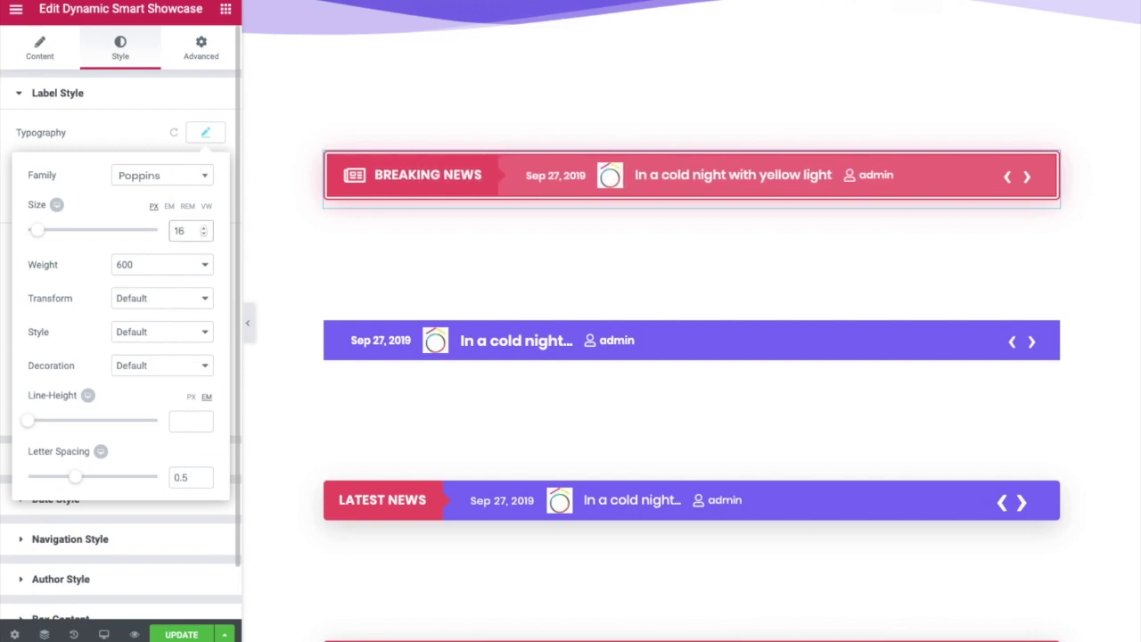
left_click(212, 140)
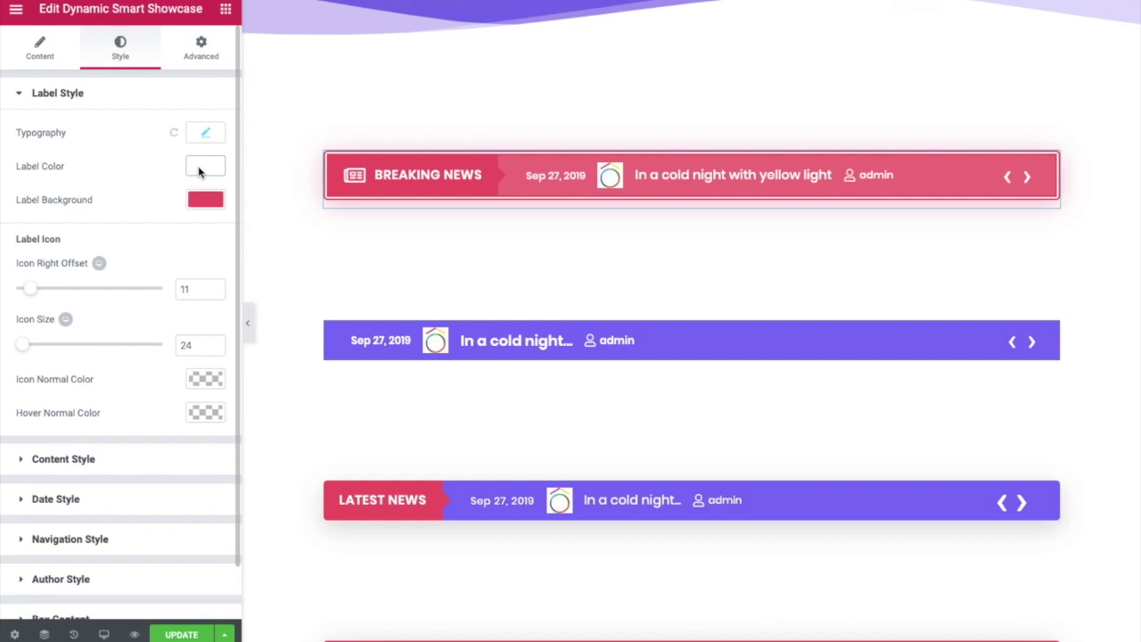
left_click(198, 170)
Set the label Icon Right Offset to 15 and Icon Size to 29
left_click_drag(34, 295, 39, 288)
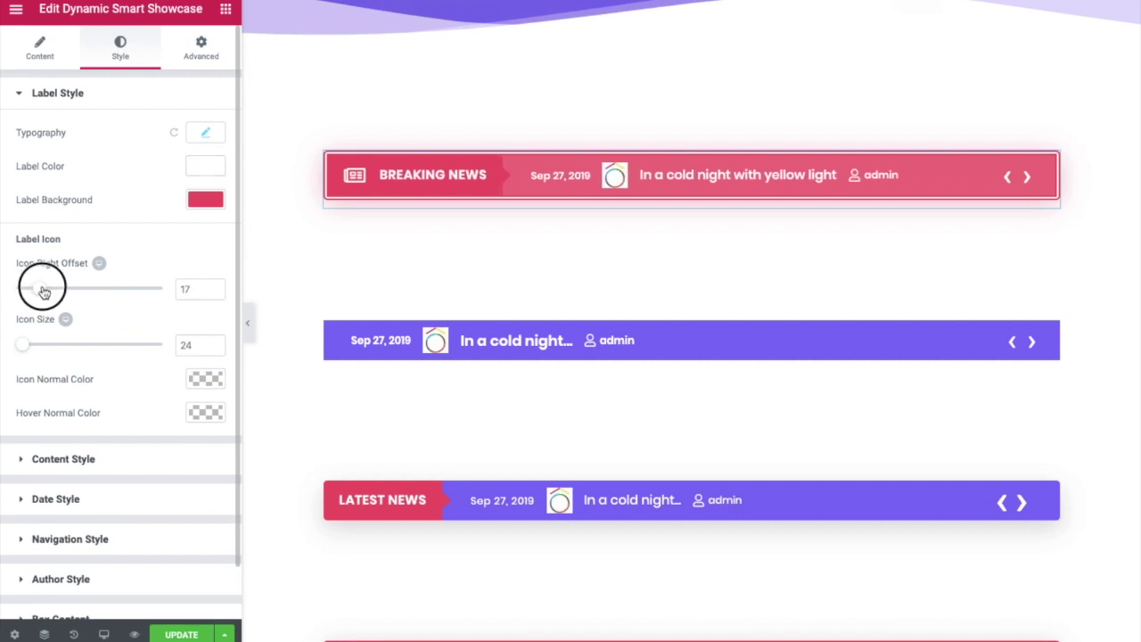
left_click_drag(29, 346, 29, 348)
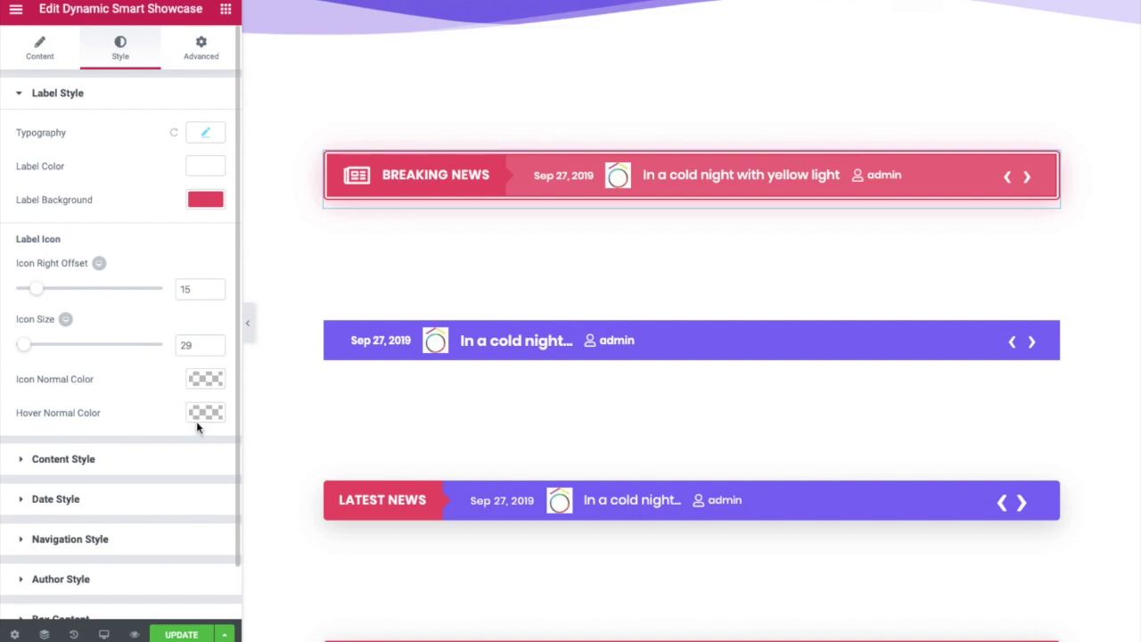
left_click(128, 463)
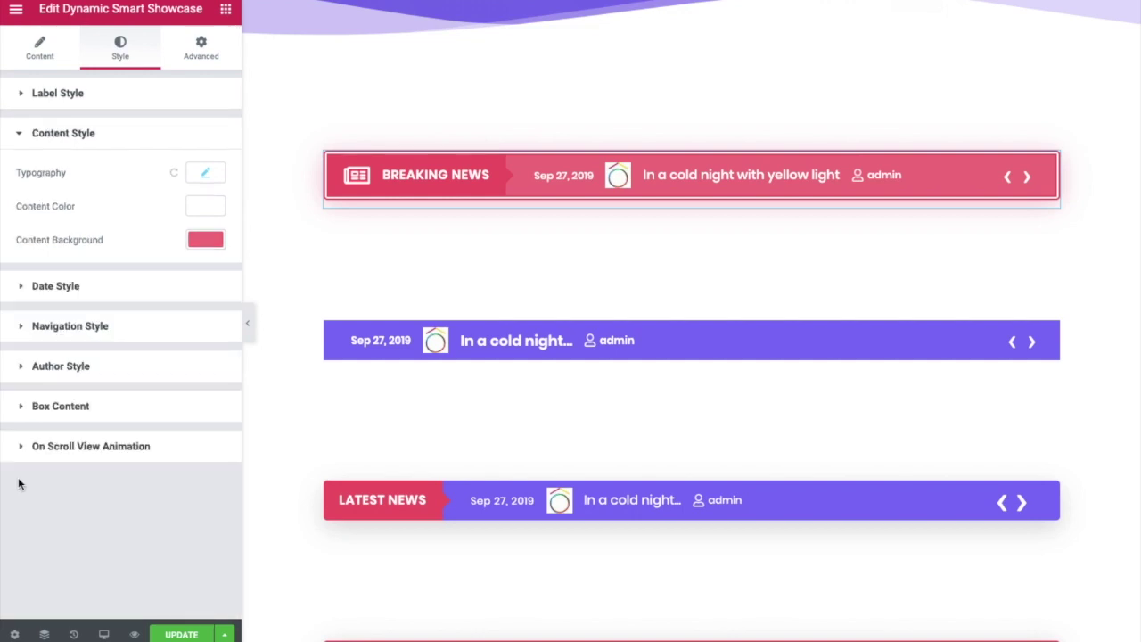
Review the Content Style and Date Style typography and colour without changes
left_click(204, 180)
left_click(204, 174)
left_click(199, 207)
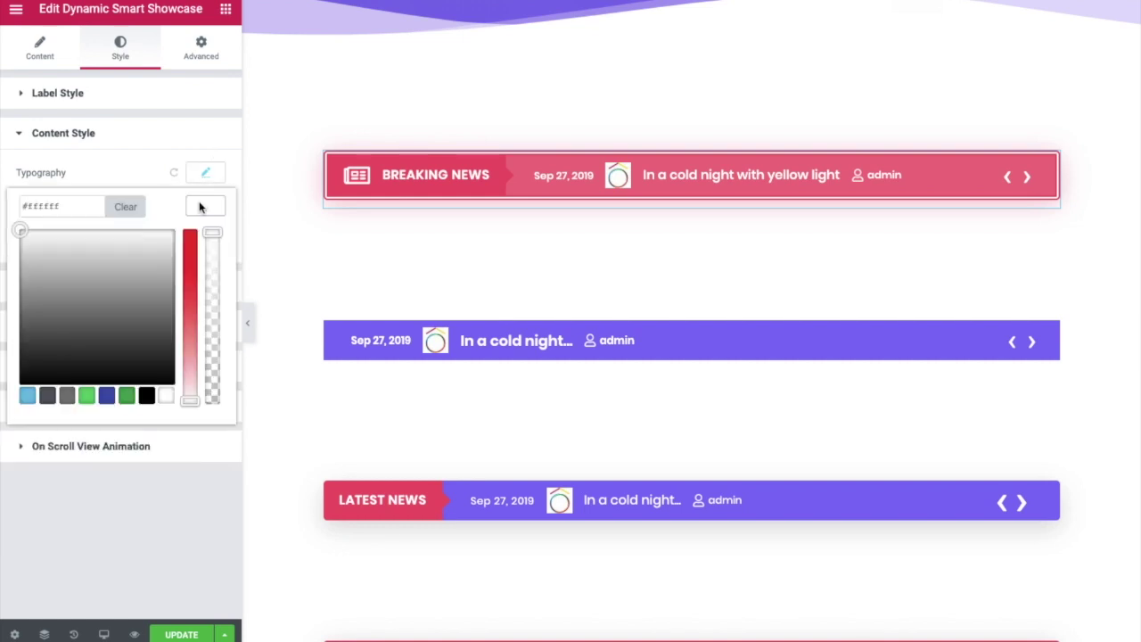
left_click(203, 238)
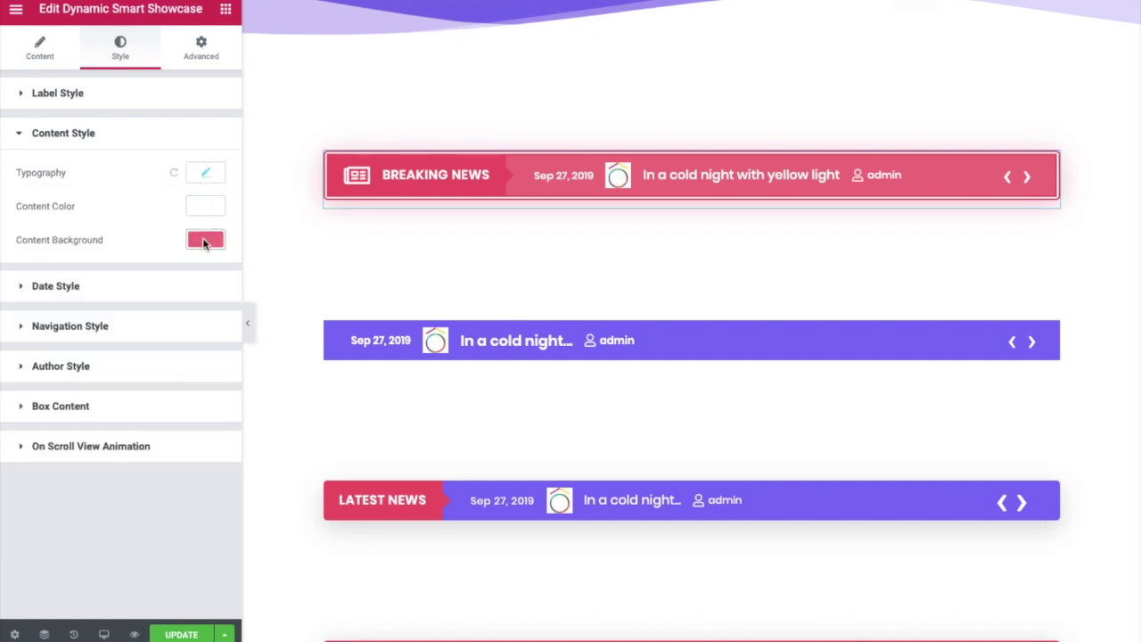
left_click(127, 297)
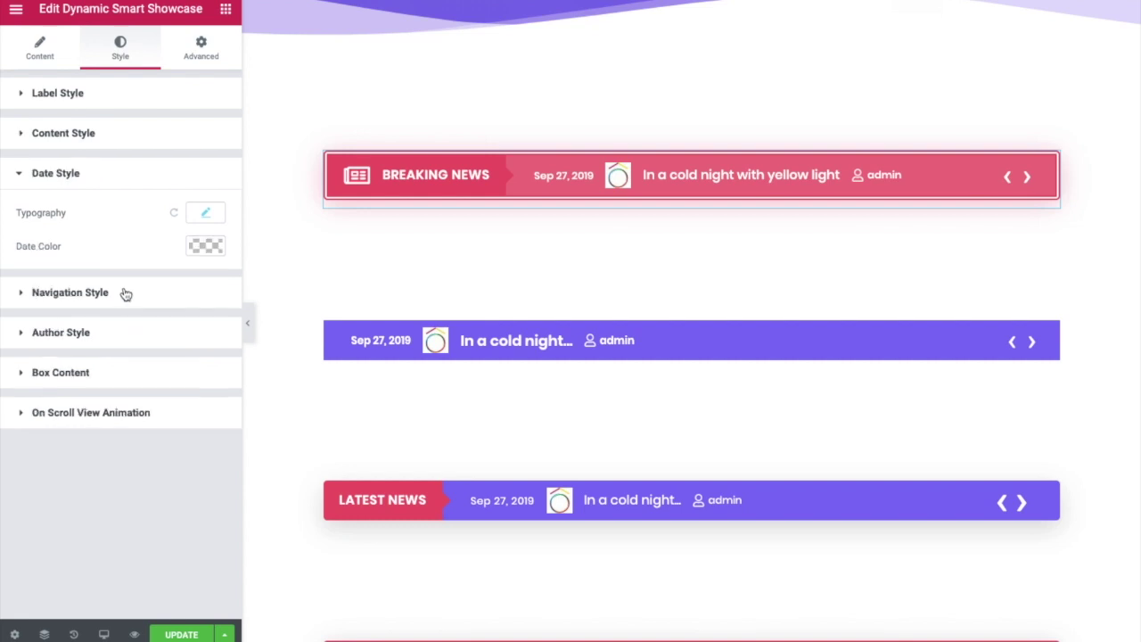
left_click(202, 215)
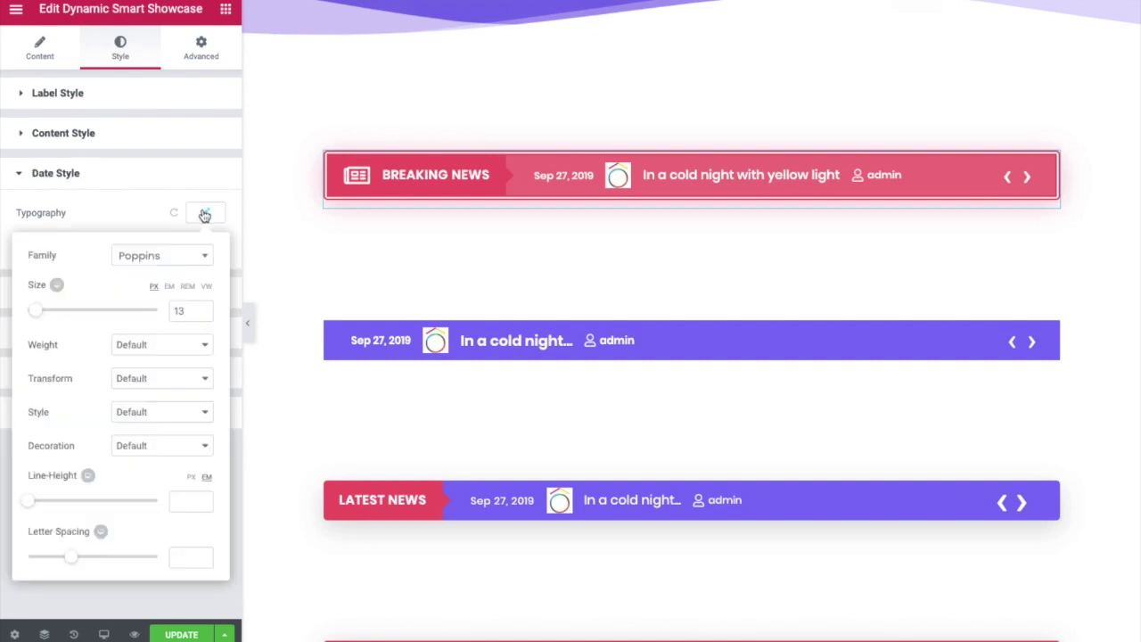
left_click(204, 216)
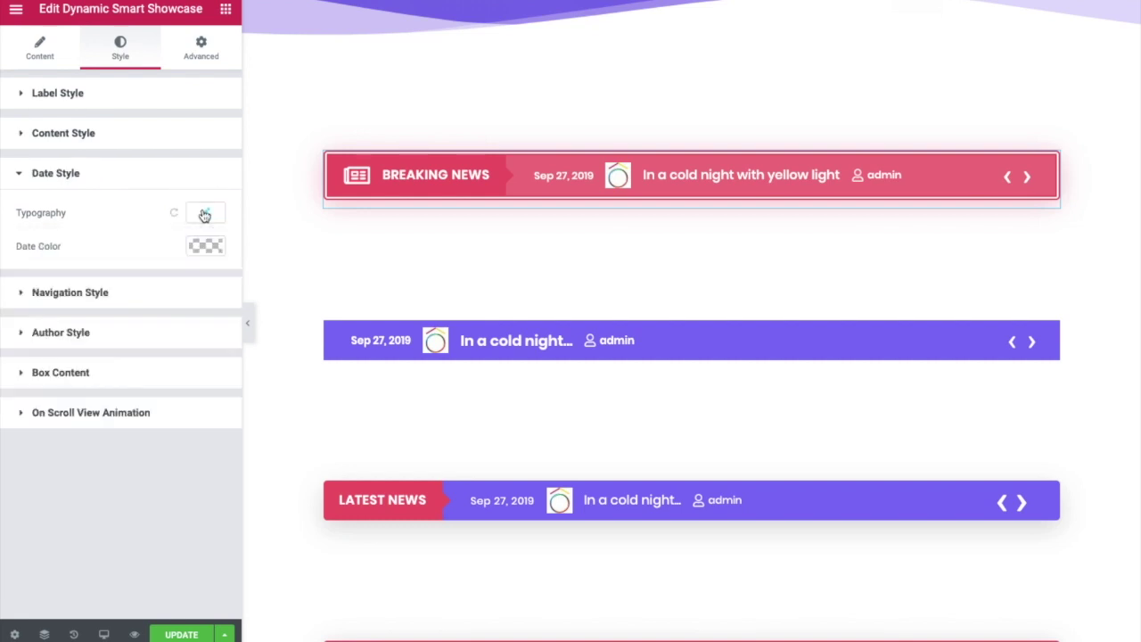
Shrink the navigation arrows to size 28 and review their Normal and Hover colours
left_click(132, 294)
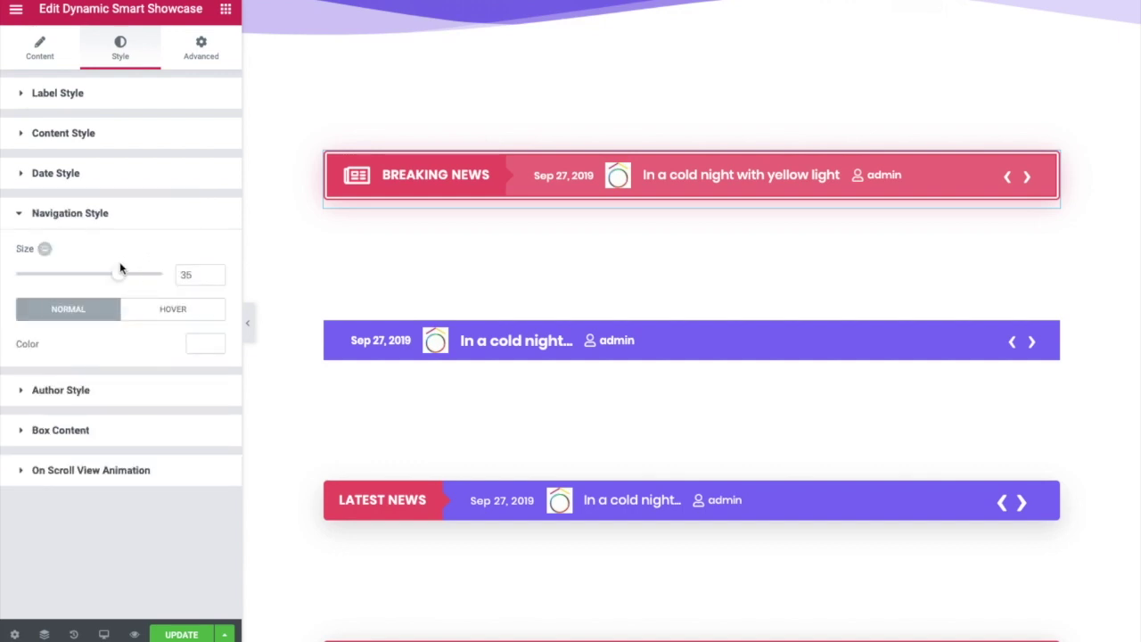
left_click_drag(119, 277, 119, 278)
left_click_drag(119, 276, 99, 271)
left_click(173, 310)
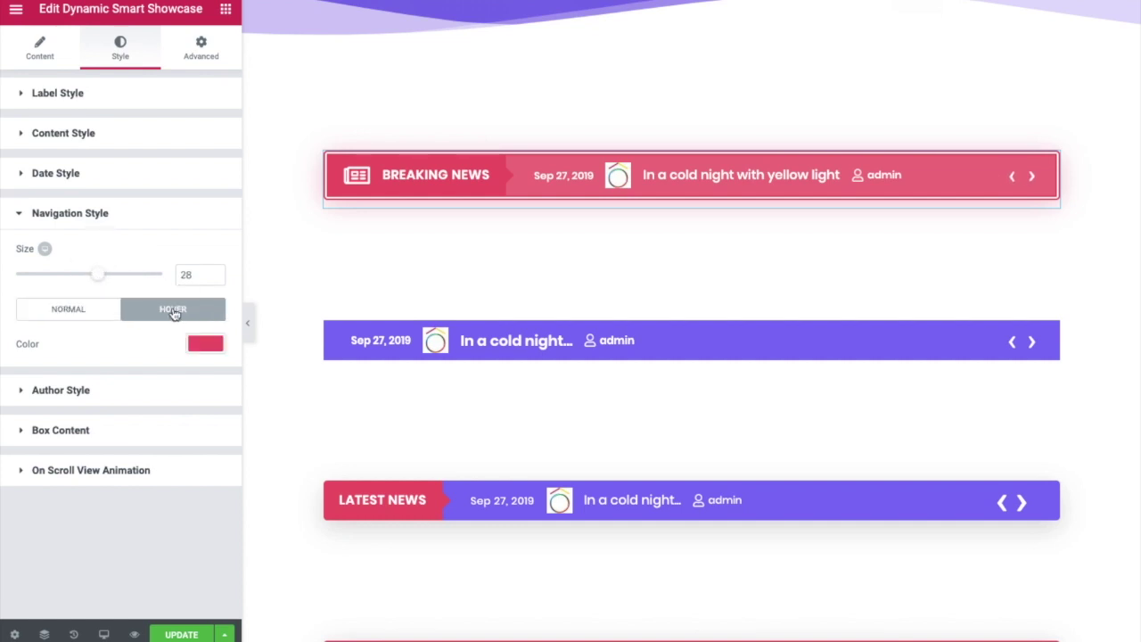
left_click(93, 309)
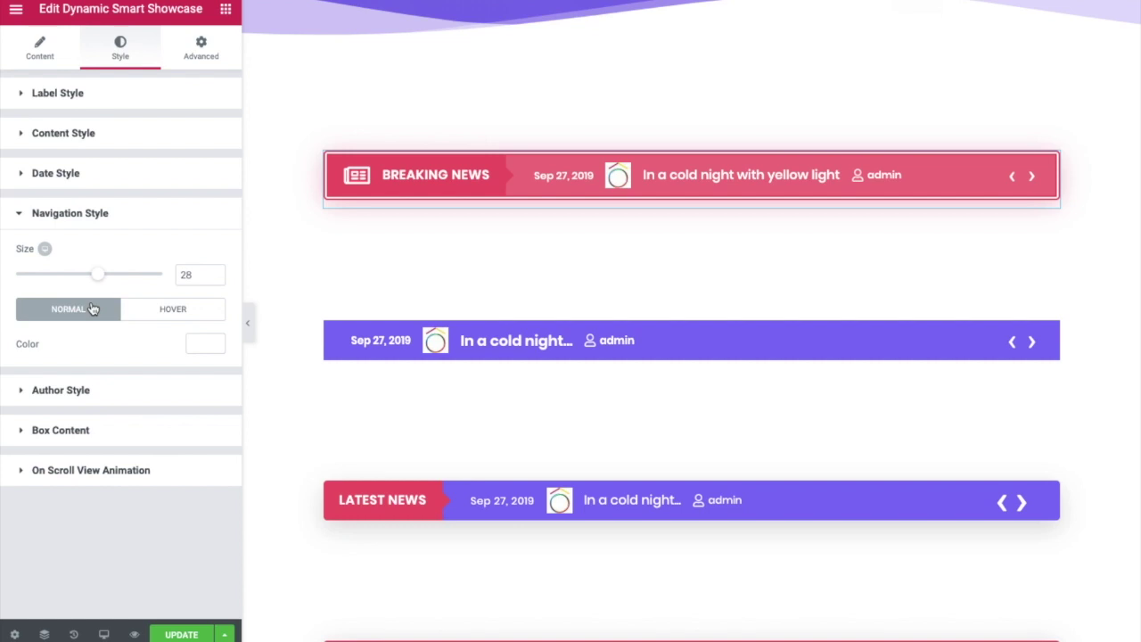
left_click(186, 313)
left_click(95, 390)
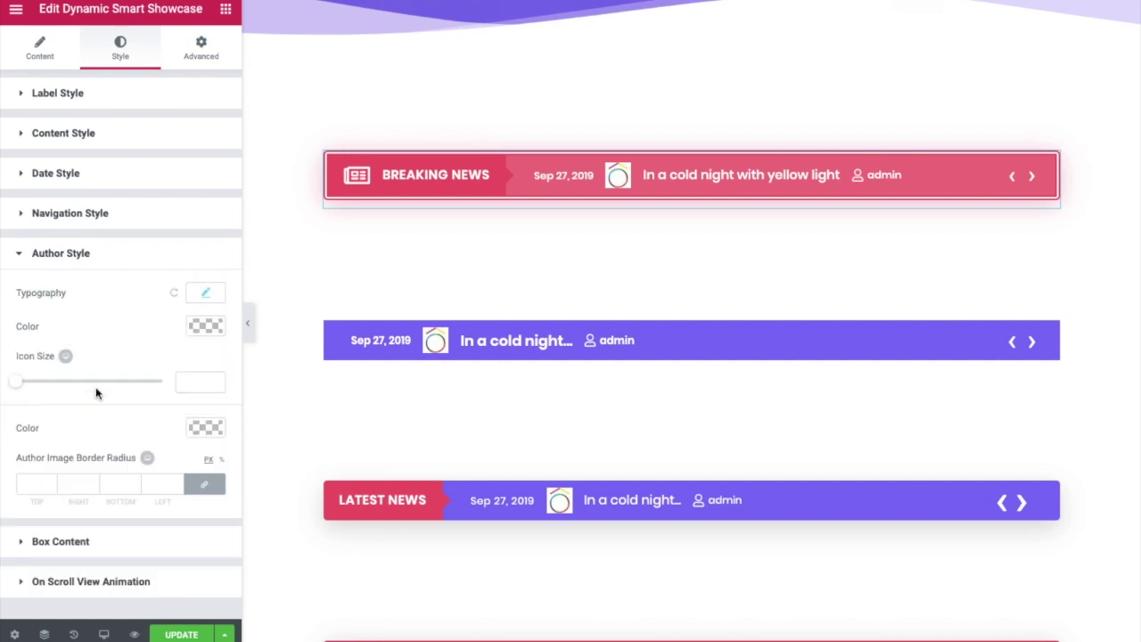
Set the Author Image Border Radius to 50 to make it round
left_click(211, 298)
left_click(211, 298)
left_click(42, 482)
type("50")
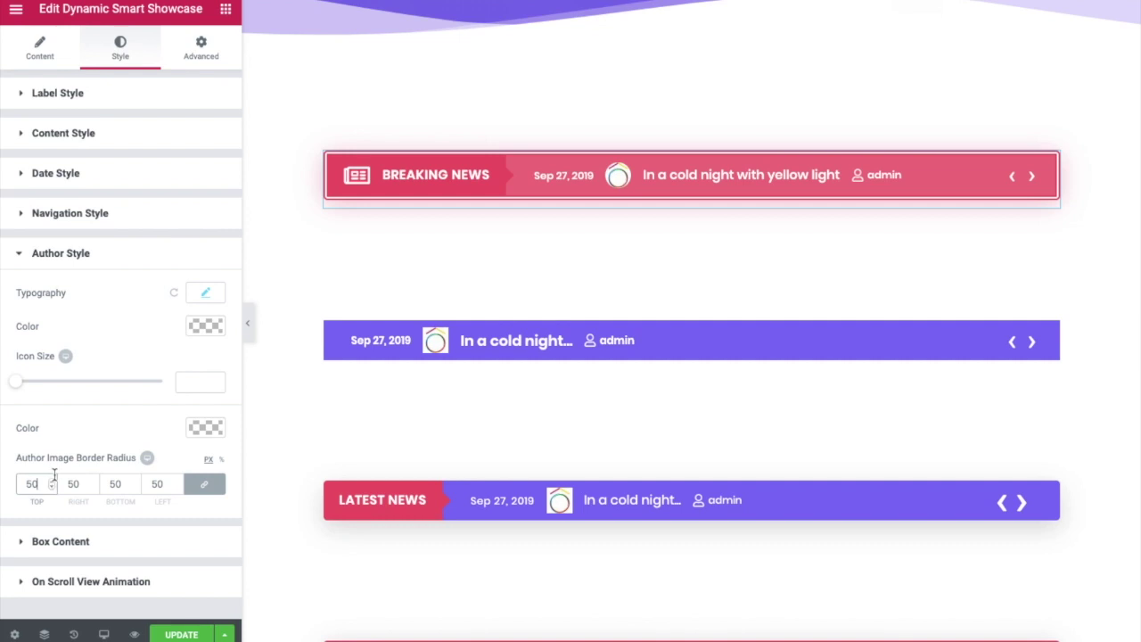
Keep the box's Double border at width 6 and leave Box Shadow unchanged
left_click(56, 542)
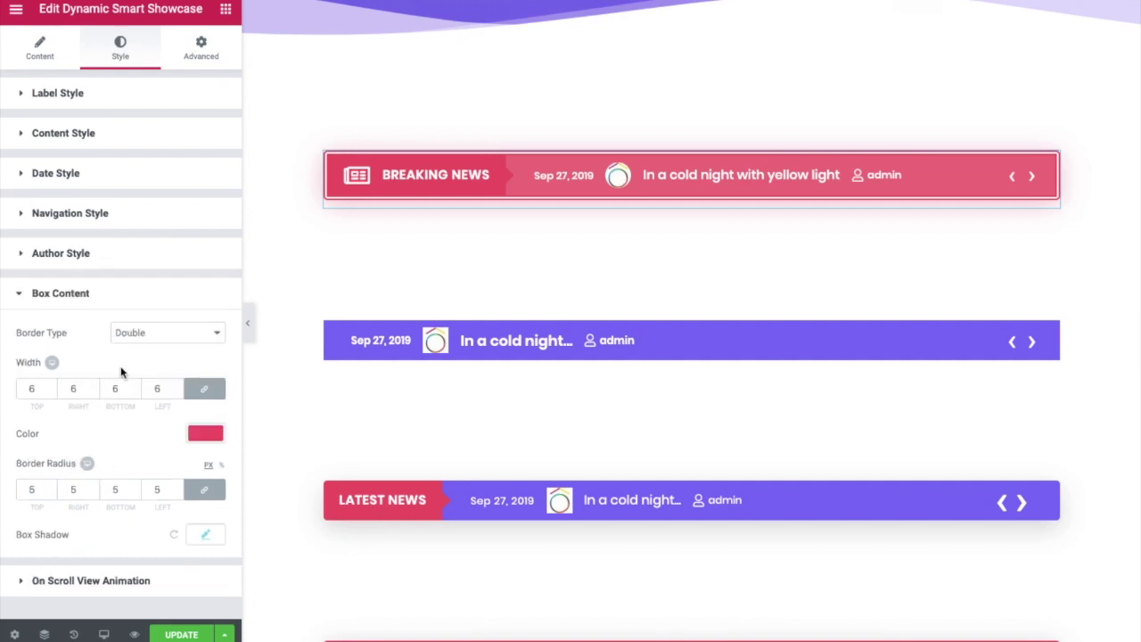
left_click(133, 332)
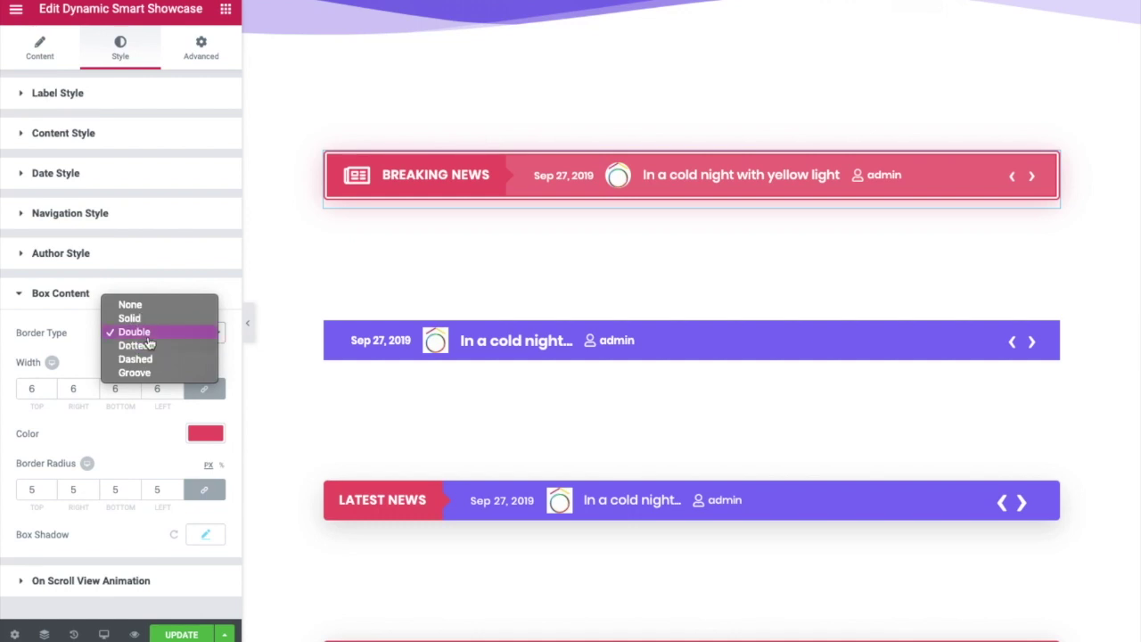
left_click(133, 332)
double_click(30, 388)
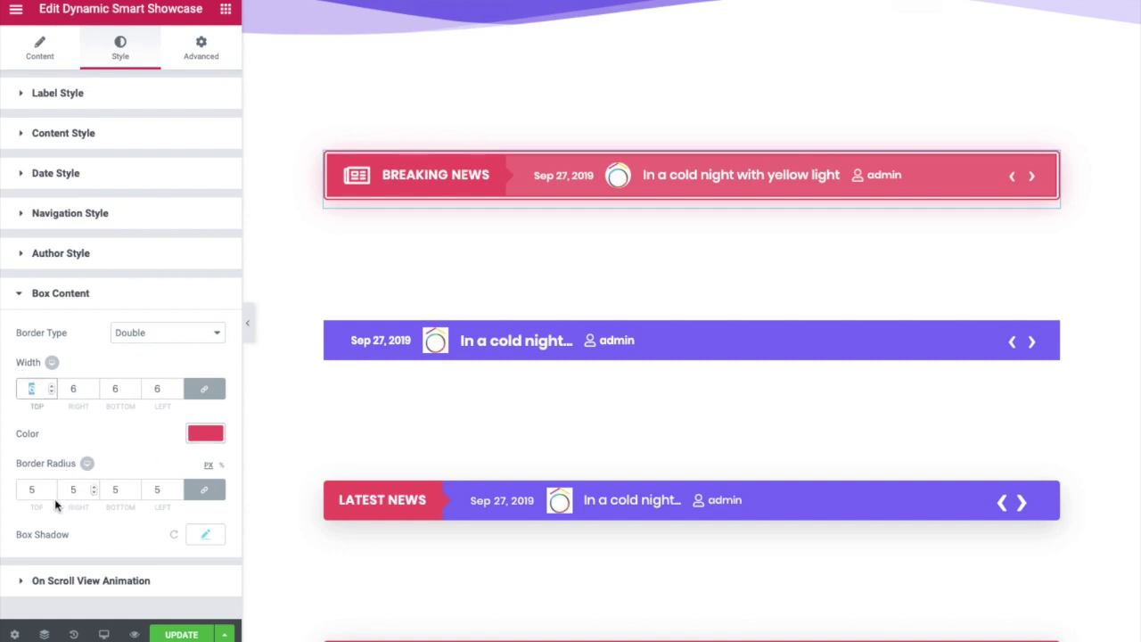
left_click(25, 489)
left_click(202, 536)
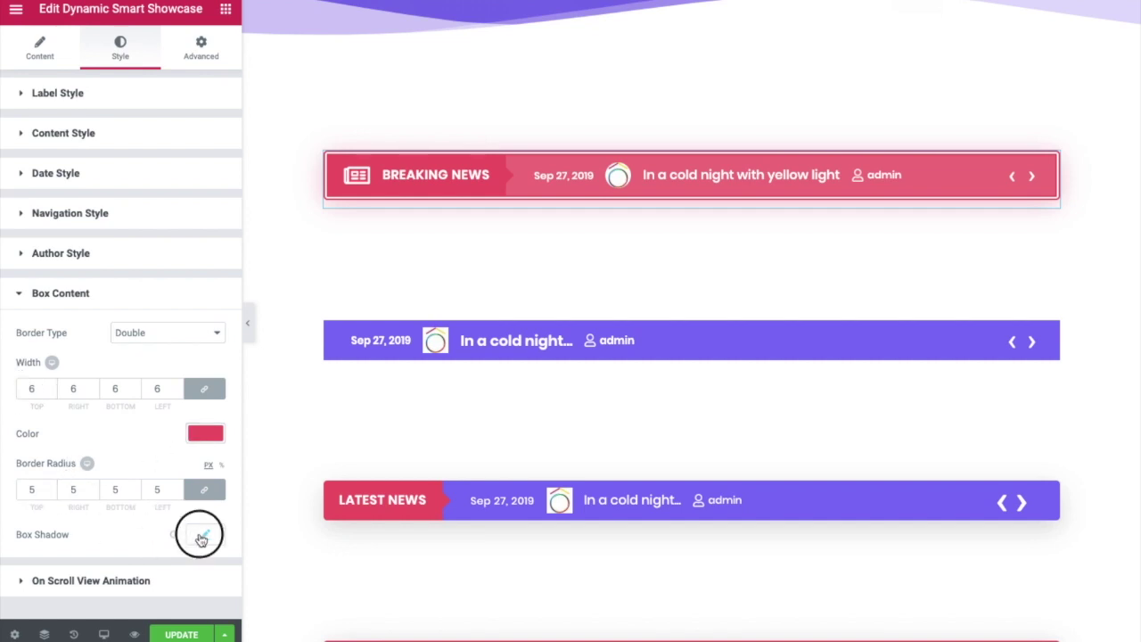
left_click(202, 537)
left_click(94, 582)
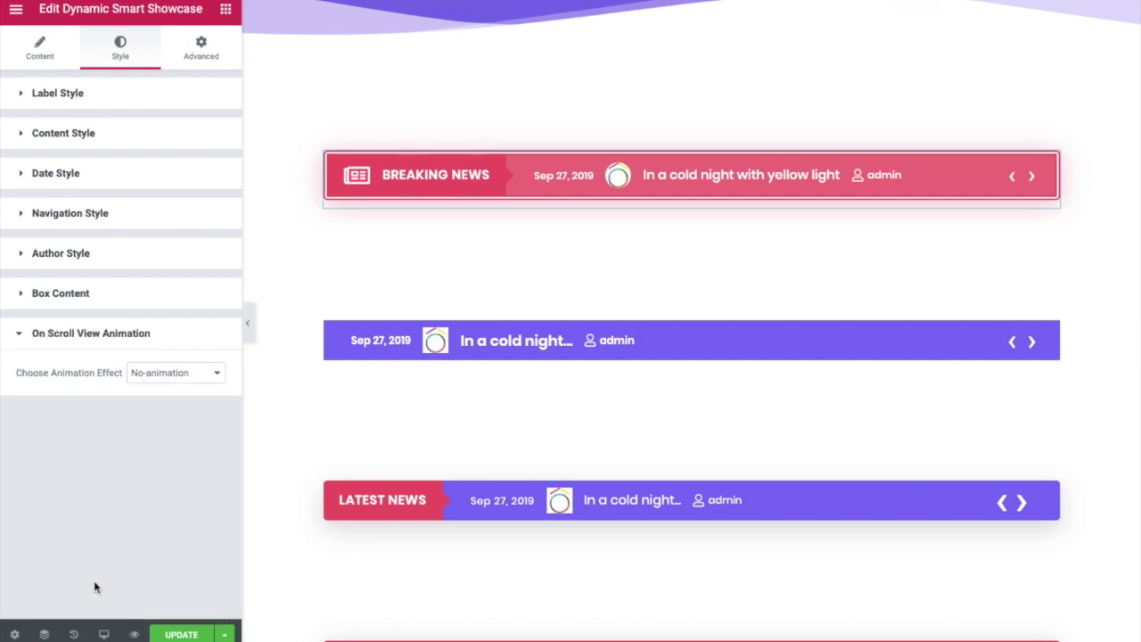
Keep the scroll-in animation at No-animation and scroll the preview back to the top
left_click(151, 376)
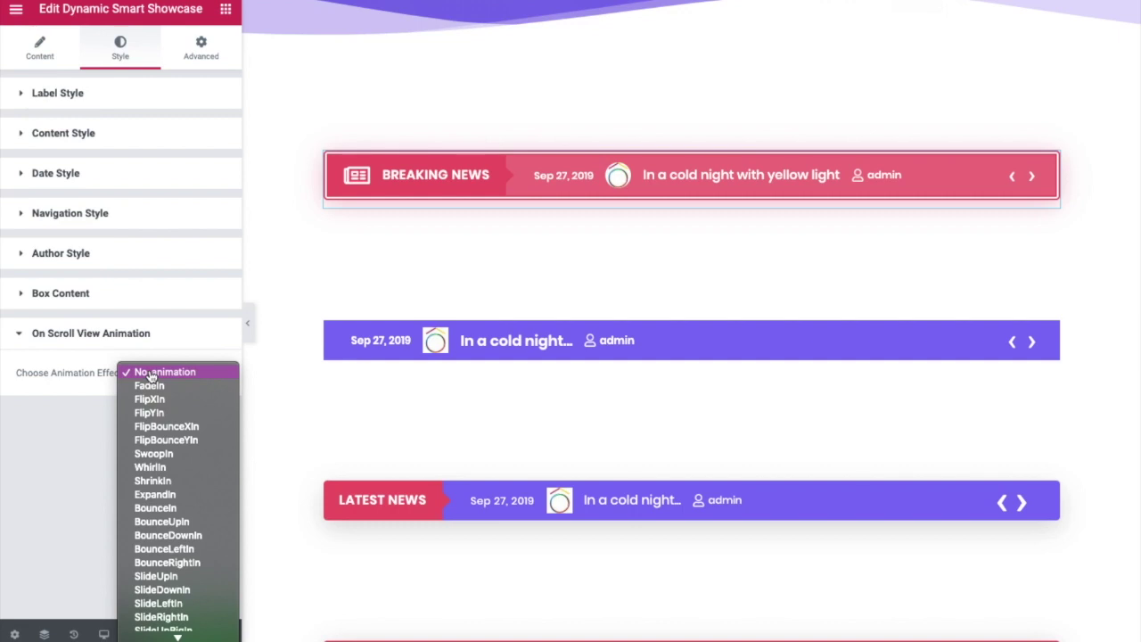
left_click(150, 374)
scroll(428, 399, "up", 5)
scroll(428, 399, "up", 5)
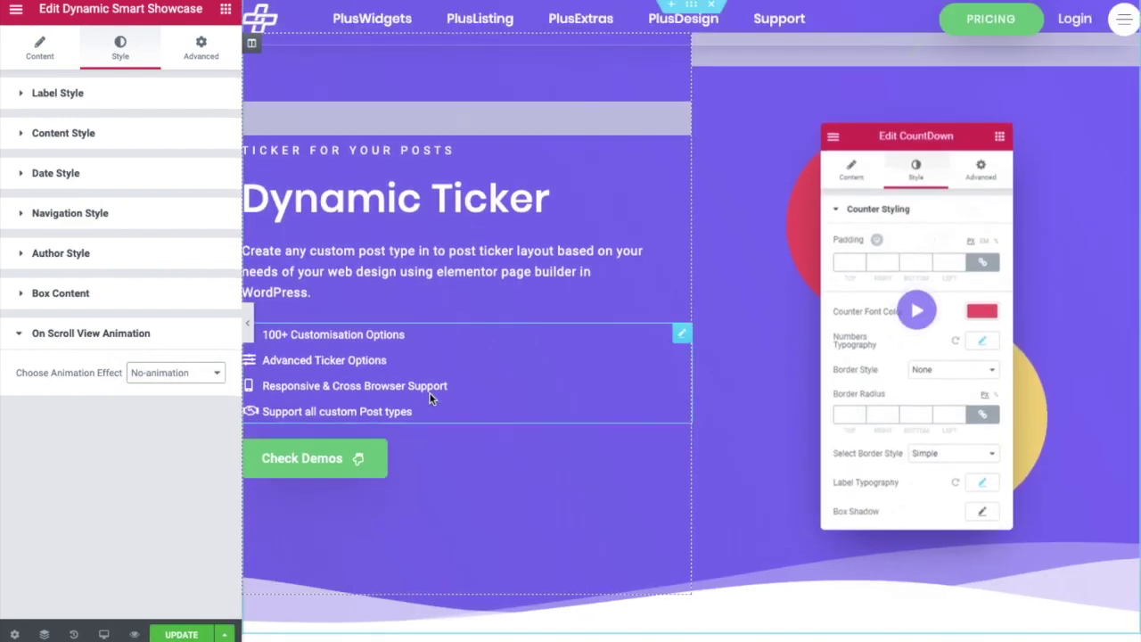